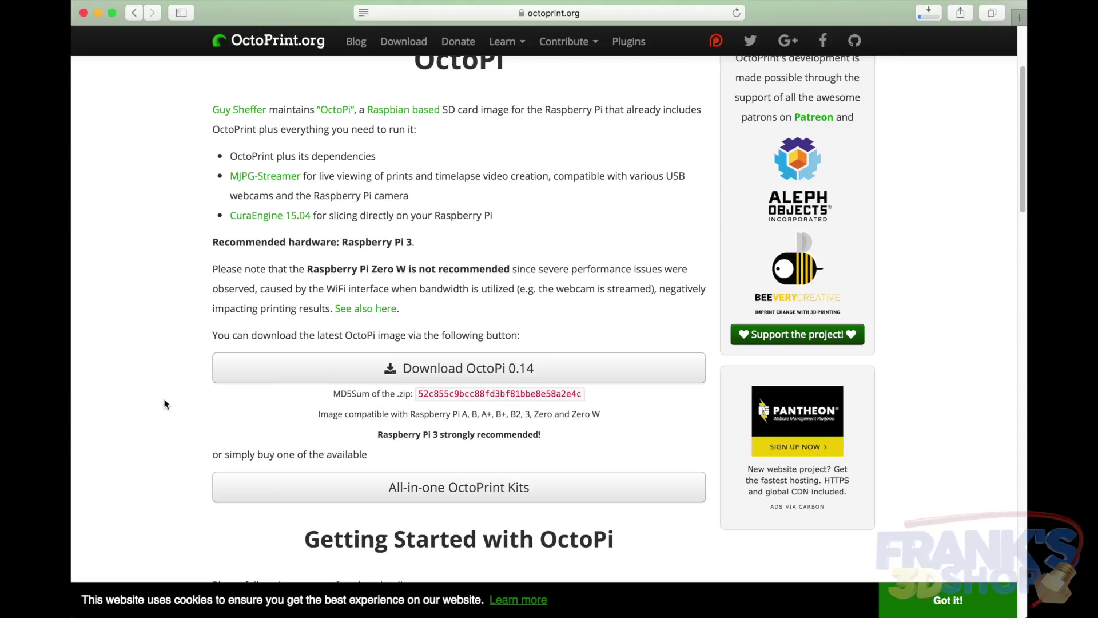
Open the Raspberry Pi image installation guide, then its Mac OS page, in a new tab
{"action": "scroll", "coordinate": [164, 404], "scroll_direction": "down", "scroll_amount": 5}
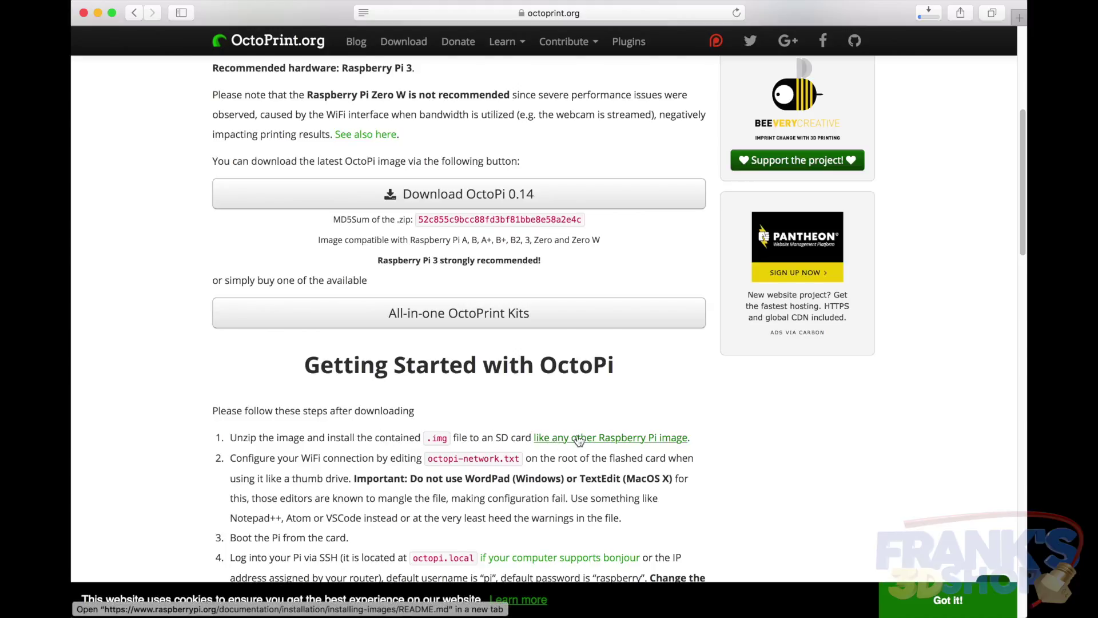
{"action": "left_click", "coordinate": [609, 438], "text": "super"}
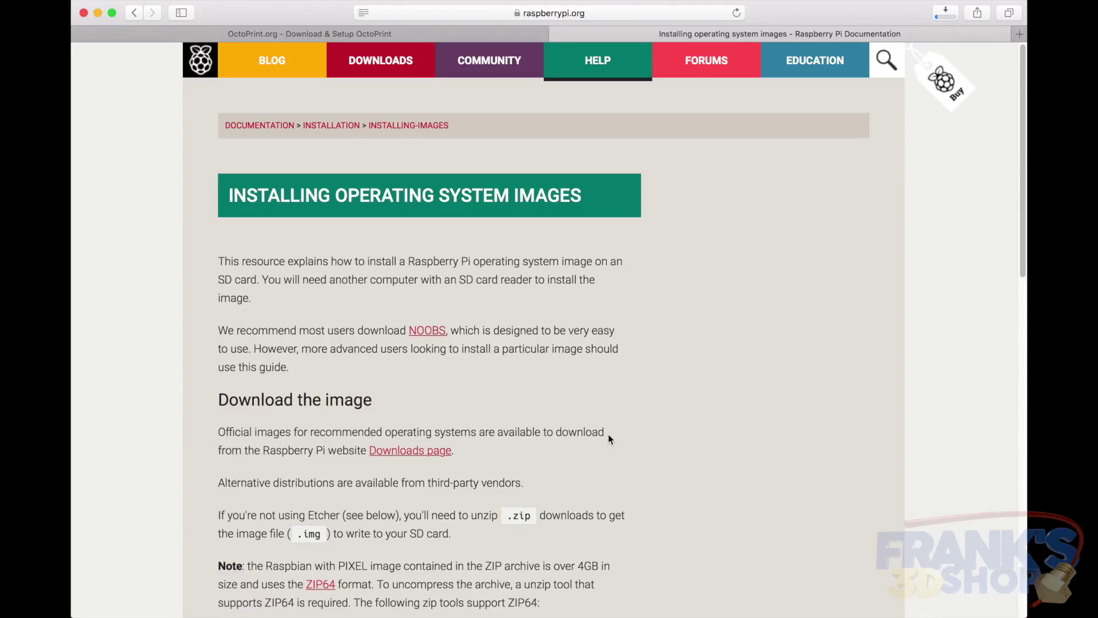
{"action": "scroll", "coordinate": [609, 436], "scroll_direction": "down", "scroll_amount": 5}
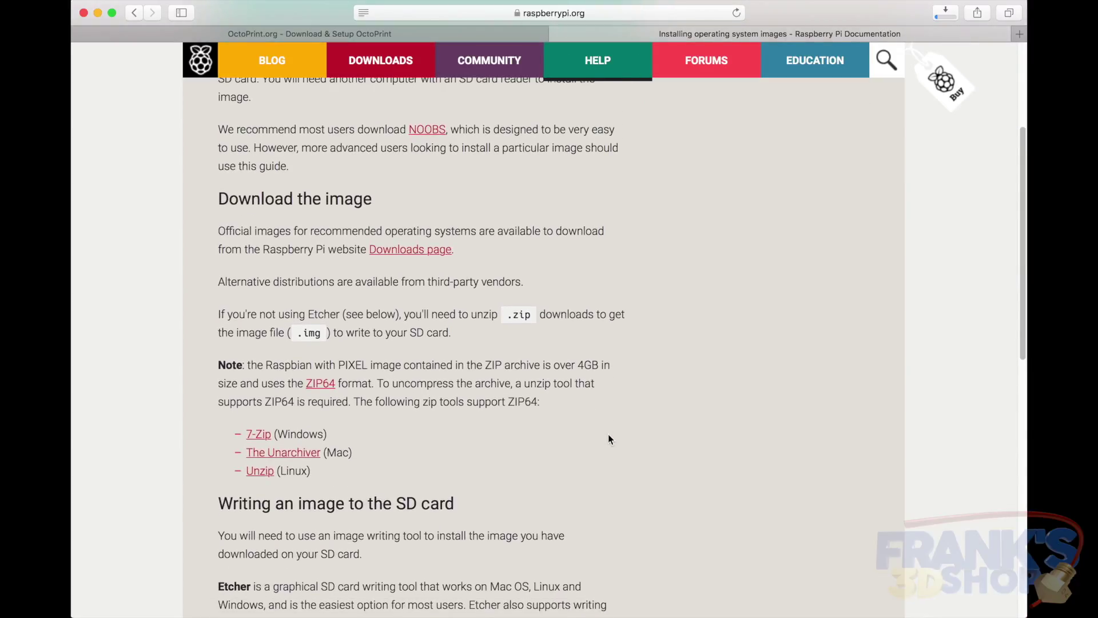
{"action": "scroll", "coordinate": [609, 434], "scroll_direction": "down", "scroll_amount": 6}
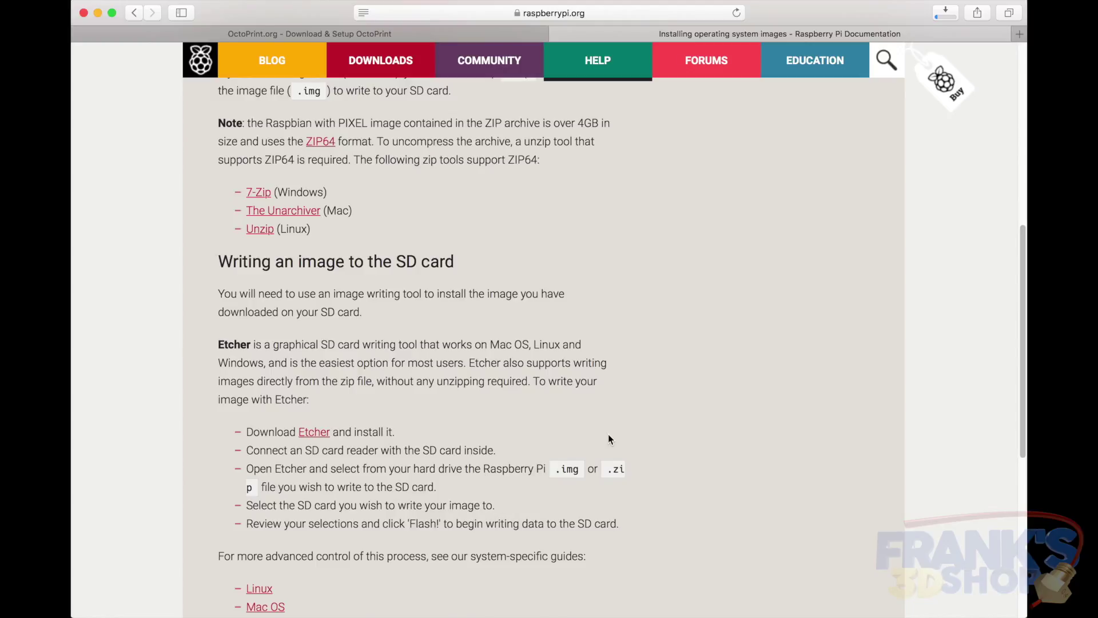
{"action": "scroll", "coordinate": [608, 439], "scroll_direction": "down", "scroll_amount": 3}
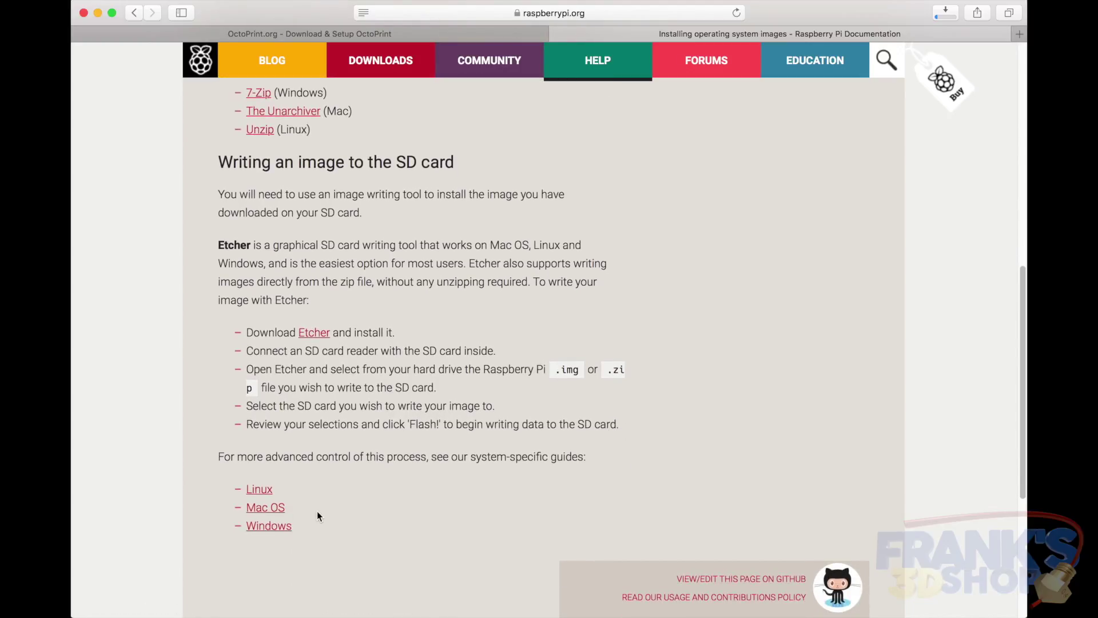
{"action": "left_click", "coordinate": [271, 509]}
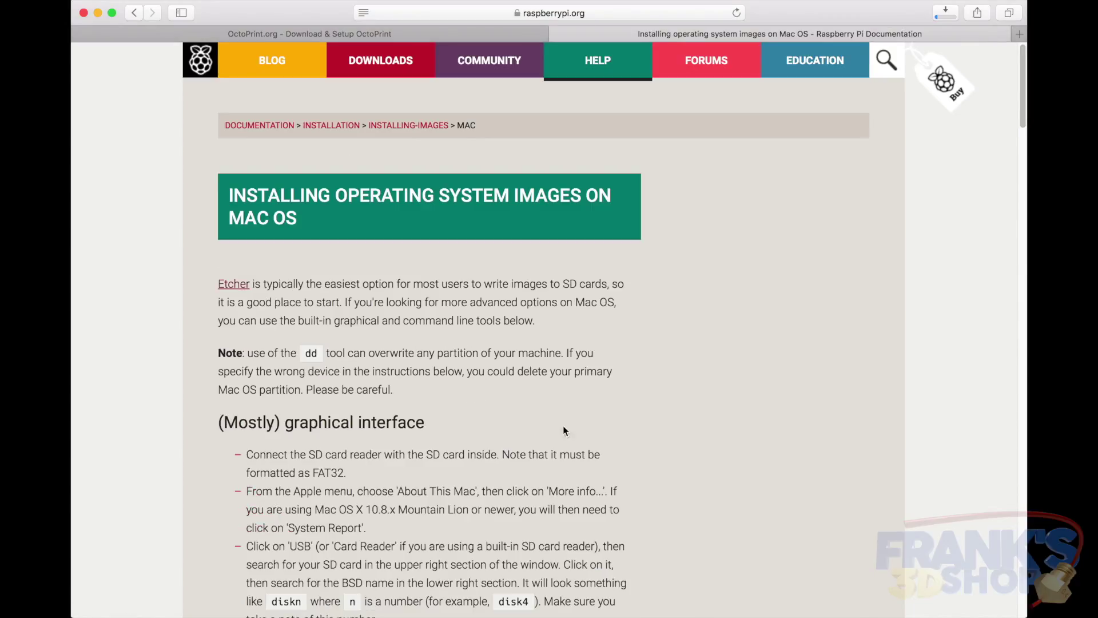
Highlight the guide's diskn device explanation and launch Disk Utility through Spotlight search 'disk'
{"action": "scroll", "coordinate": [643, 470], "scroll_direction": "down", "scroll_amount": 10}
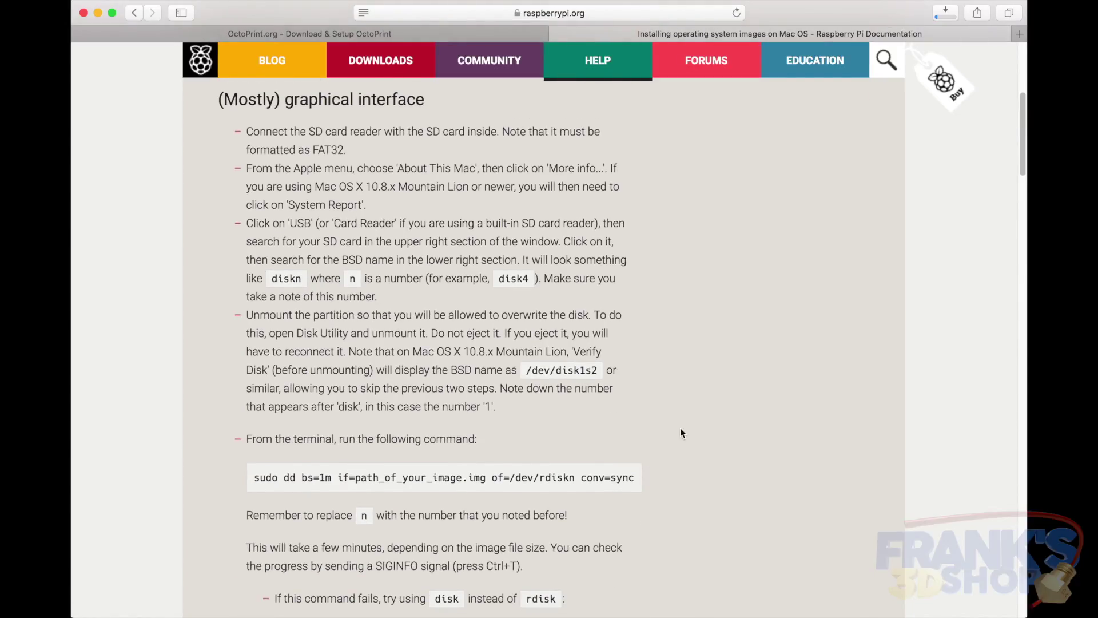
{"action": "left_click_drag", "start_coordinate": [271, 282], "coordinate": [542, 280]}
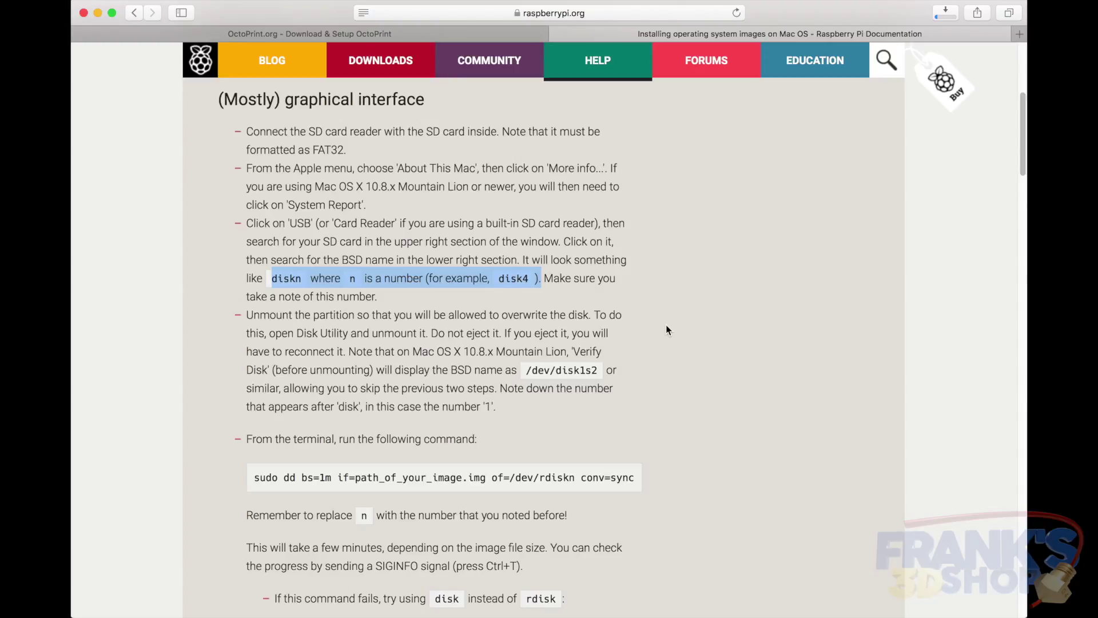
{"action": "key", "text": "super+space"}
{"action": "type", "text": "disk"}
{"action": "key", "text": "Return"}
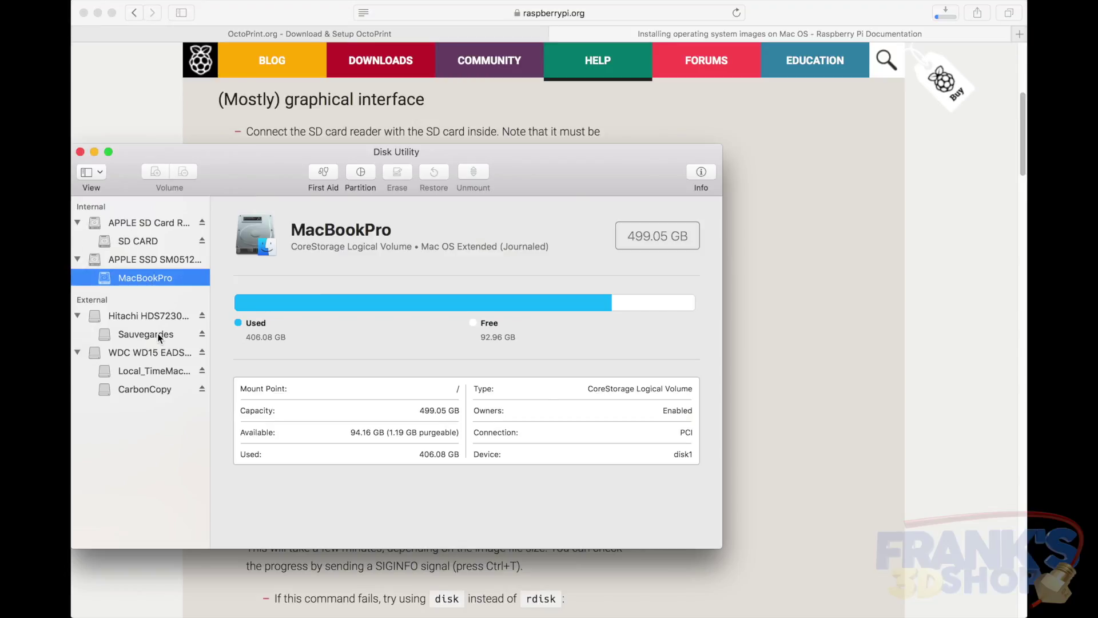
Select the APPLE SD Card Reader Media disk and widen the sidebar so full names show
{"action": "left_click", "coordinate": [134, 241]}
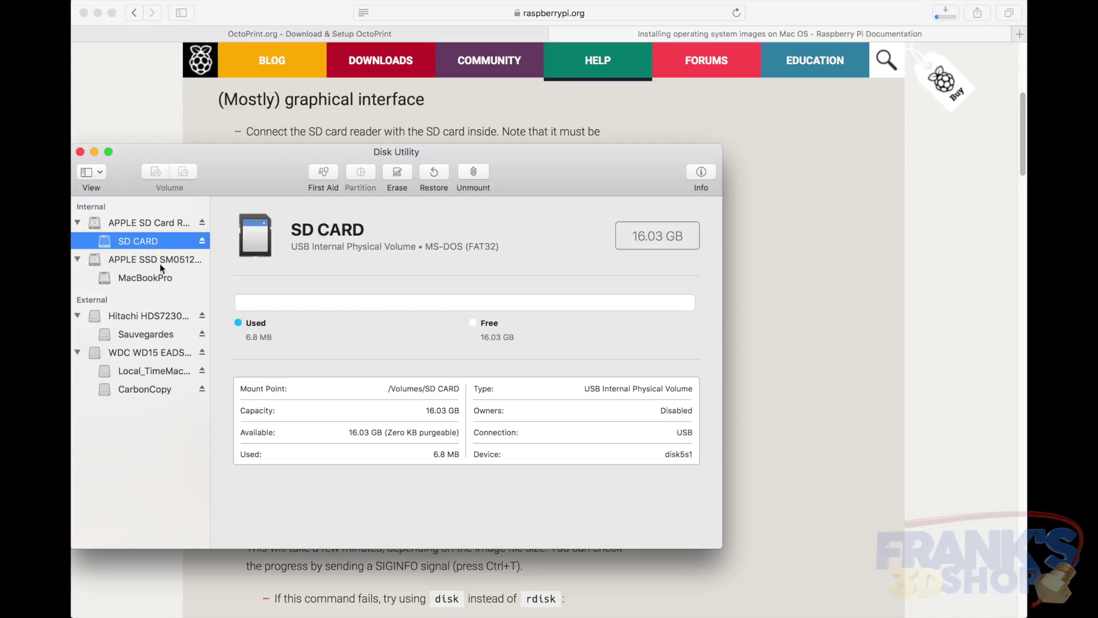
{"action": "left_click", "coordinate": [149, 221]}
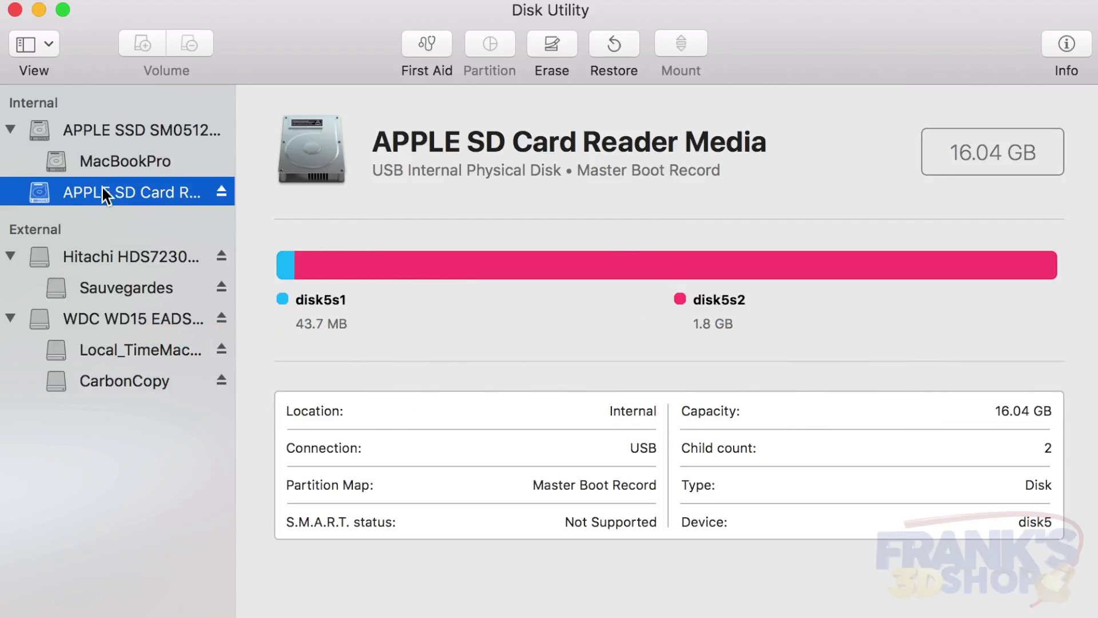
{"action": "left_click_drag", "start_coordinate": [235, 213], "coordinate": [347, 211]}
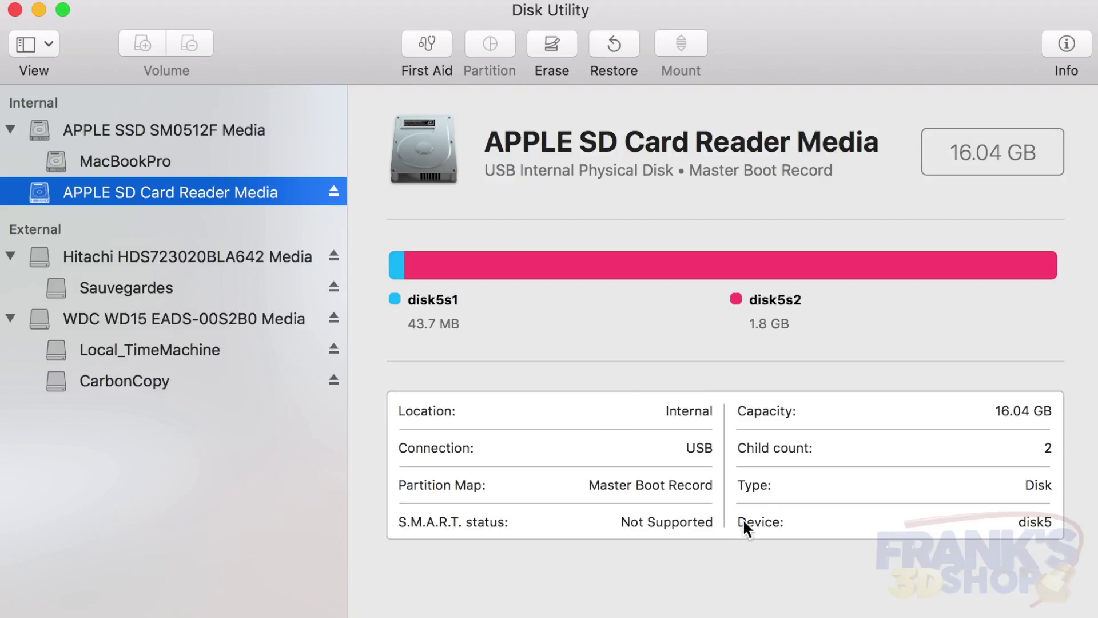
Highlight the card's disk5 device identifier in the Device field
{"action": "left_click_drag", "start_coordinate": [1056, 522], "coordinate": [1001, 522]}
{"action": "mouse_move", "coordinate": [309, 111]}
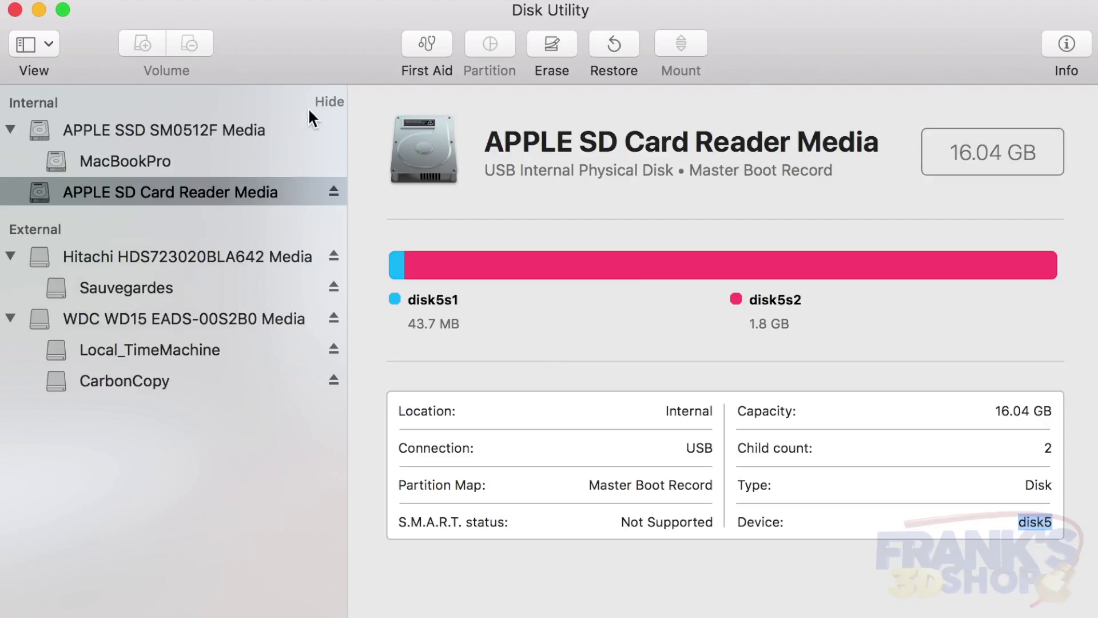
{"action": "left_click", "coordinate": [143, 195]}
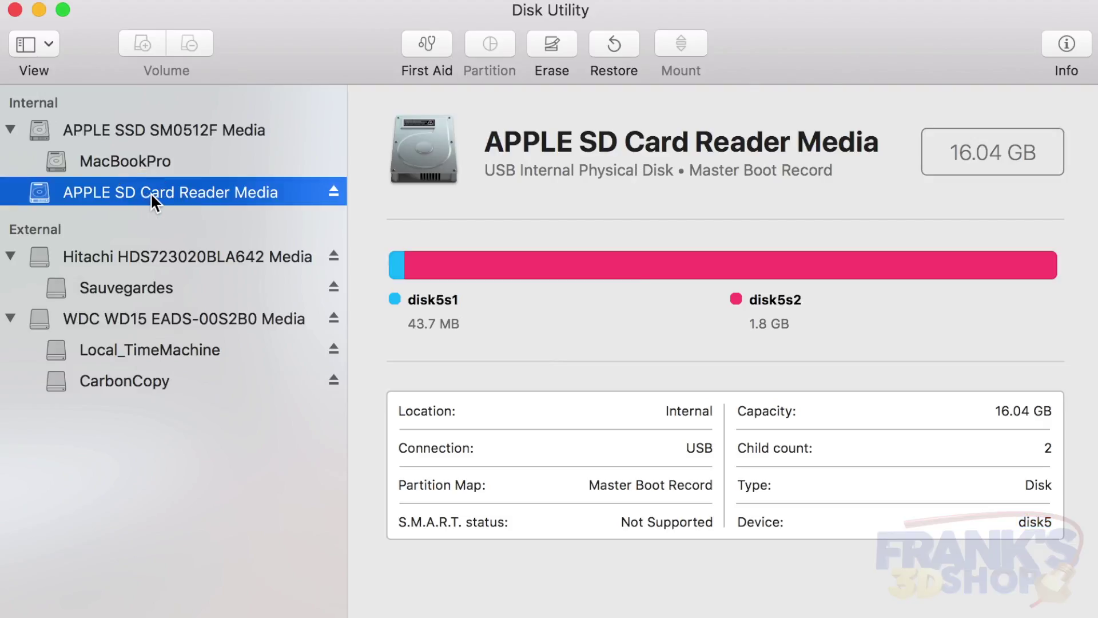
{"action": "left_click_drag", "start_coordinate": [1022, 518], "coordinate": [1051, 522]}
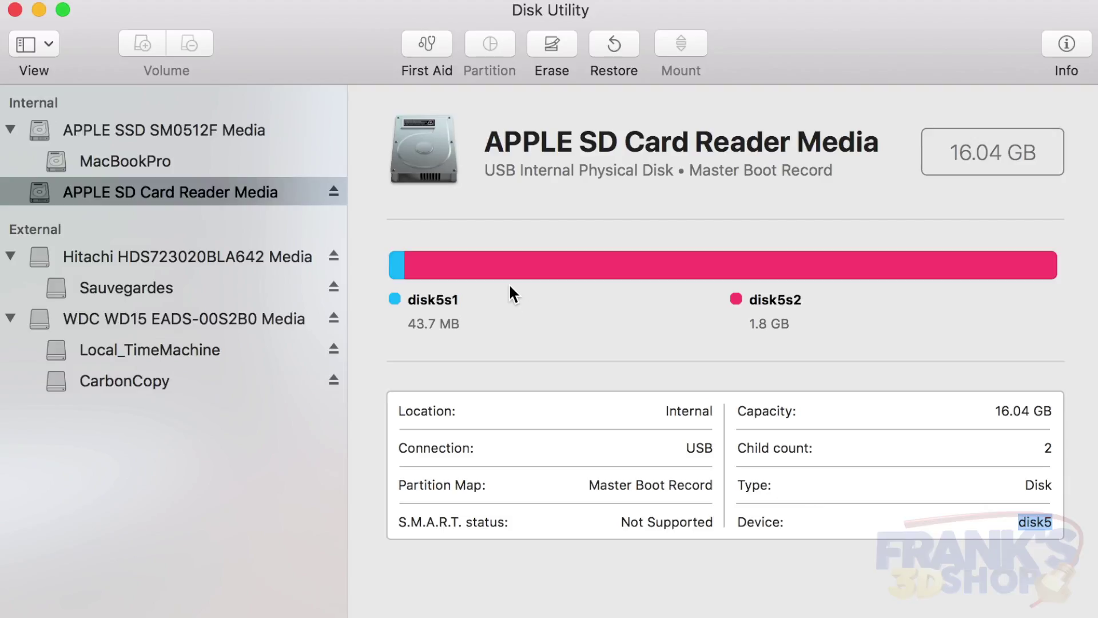
{"action": "left_click", "coordinate": [1021, 522]}
{"action": "left_click", "coordinate": [1039, 523]}
{"action": "left_click", "coordinate": [145, 195]}
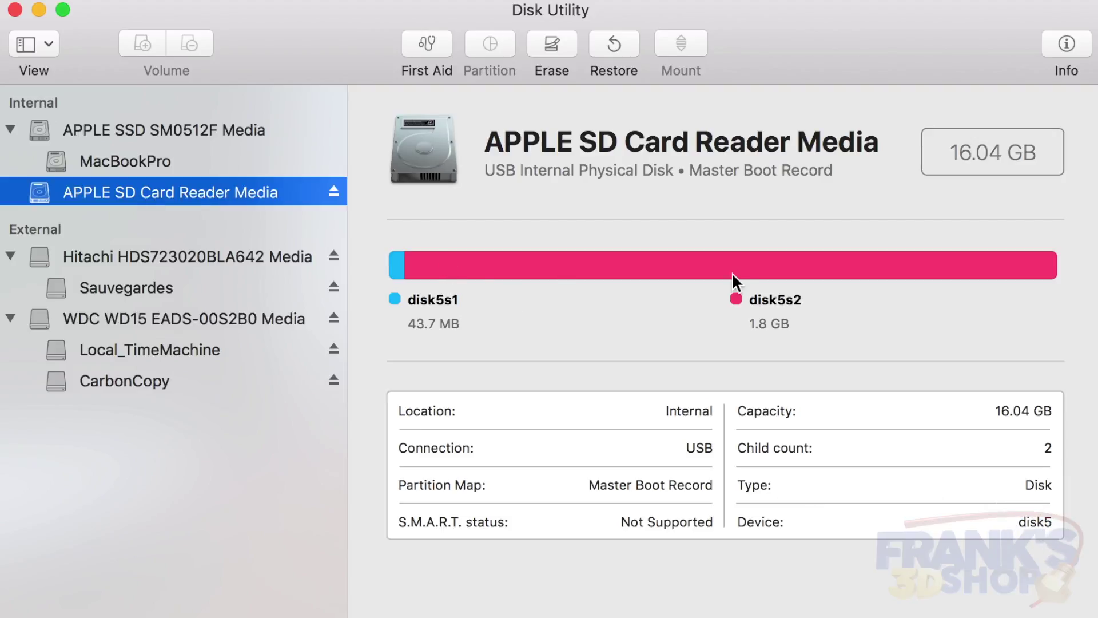
{"action": "left_click_drag", "start_coordinate": [1052, 522], "coordinate": [906, 522]}
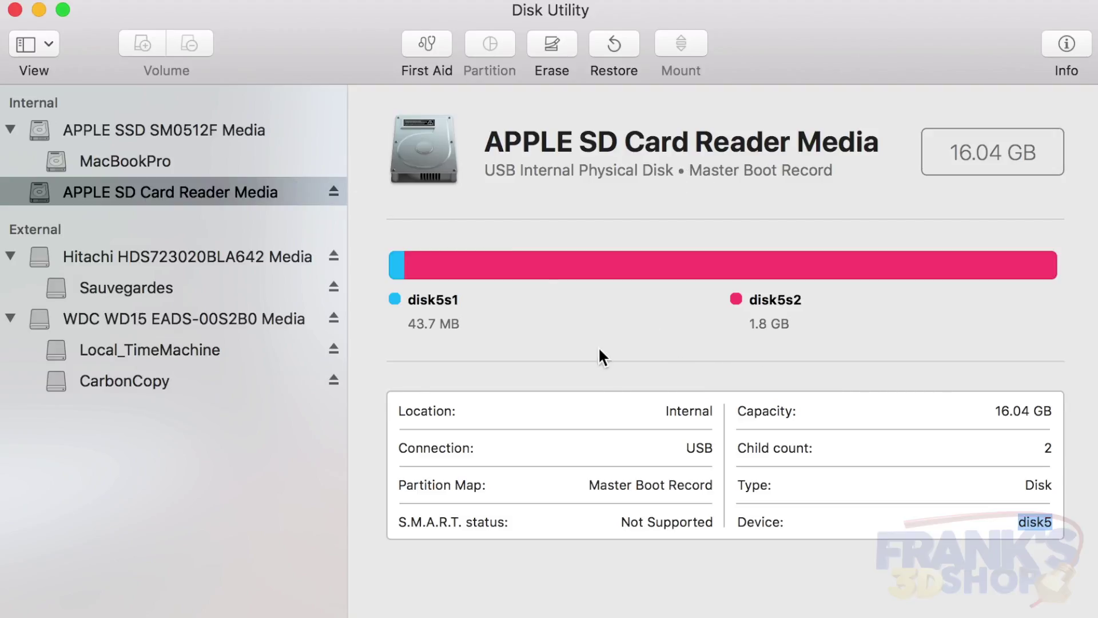
{"action": "left_click_drag", "start_coordinate": [1013, 525], "coordinate": [1070, 526]}
{"action": "left_click_drag", "start_coordinate": [484, 140], "coordinate": [900, 139]}
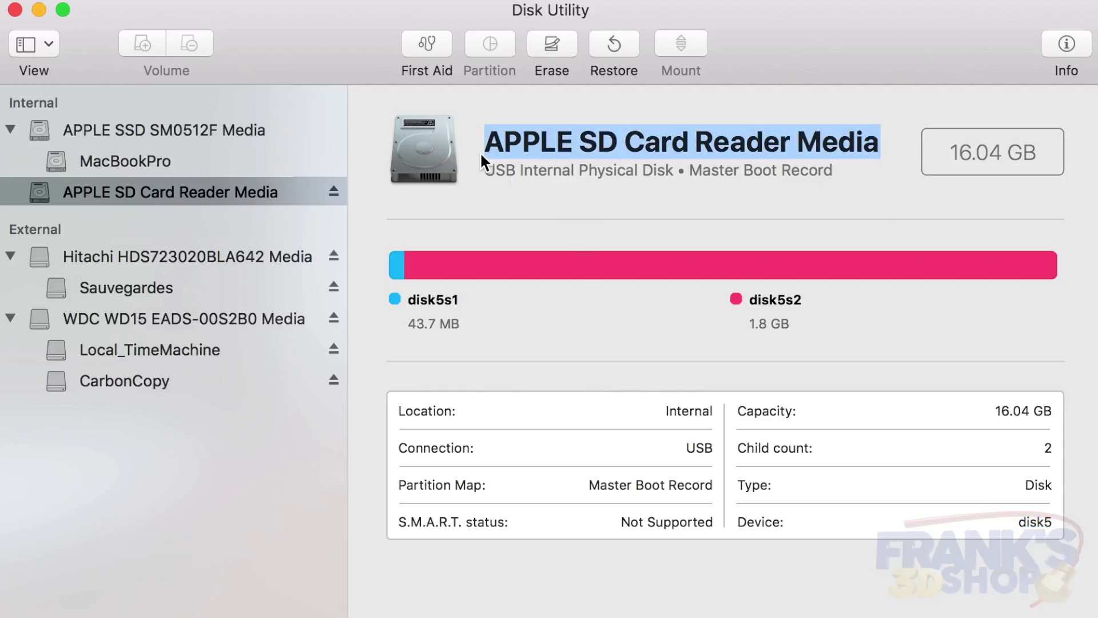
{"action": "left_click_drag", "start_coordinate": [485, 143], "coordinate": [829, 173]}
{"action": "left_click", "coordinate": [481, 142]}
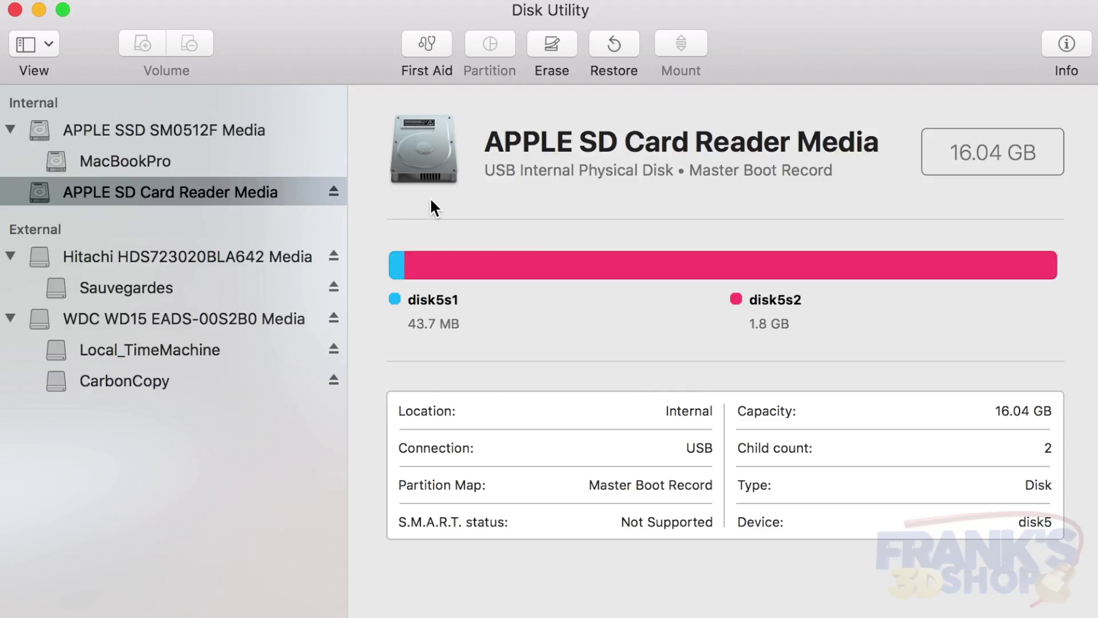
{"action": "left_click_drag", "start_coordinate": [484, 141], "coordinate": [1071, 152]}
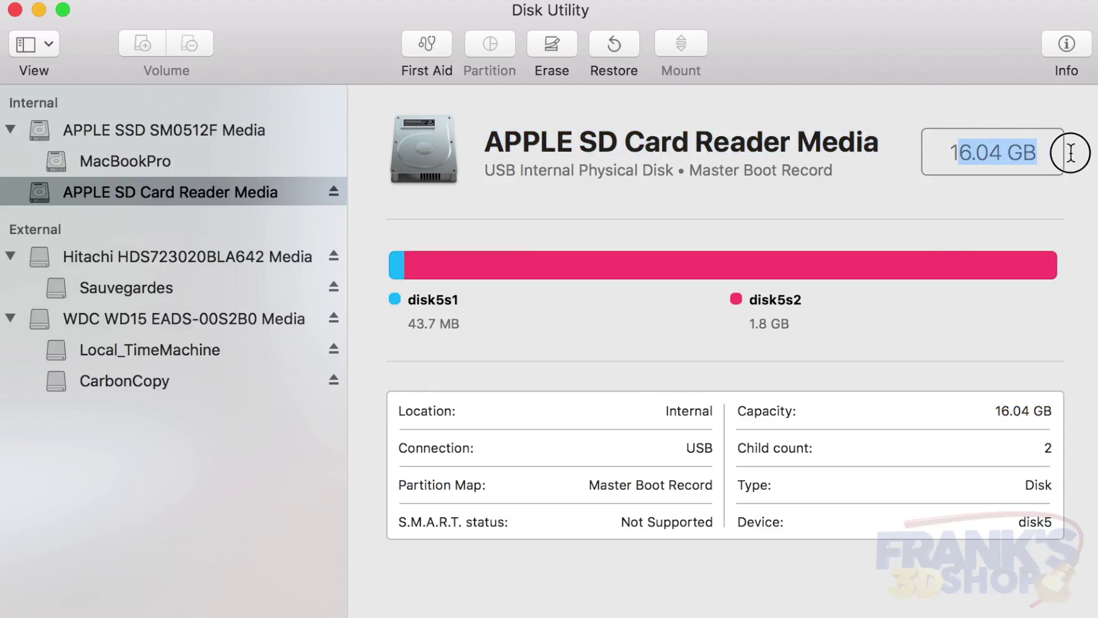
{"action": "left_click", "coordinate": [1049, 153]}
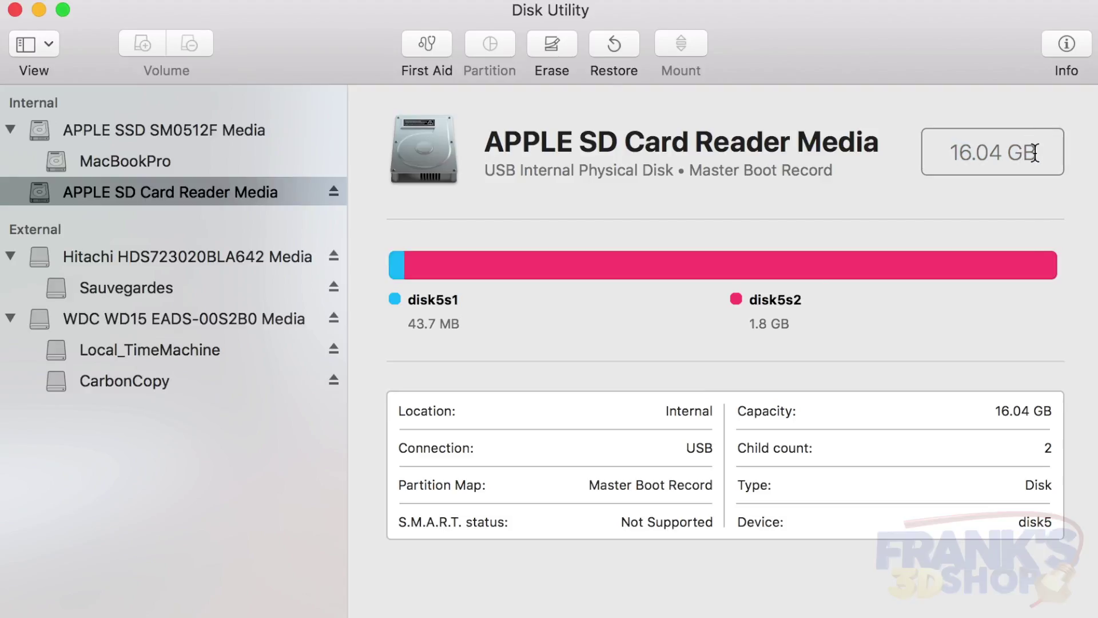
{"action": "left_click_drag", "start_coordinate": [1034, 152], "coordinate": [922, 154]}
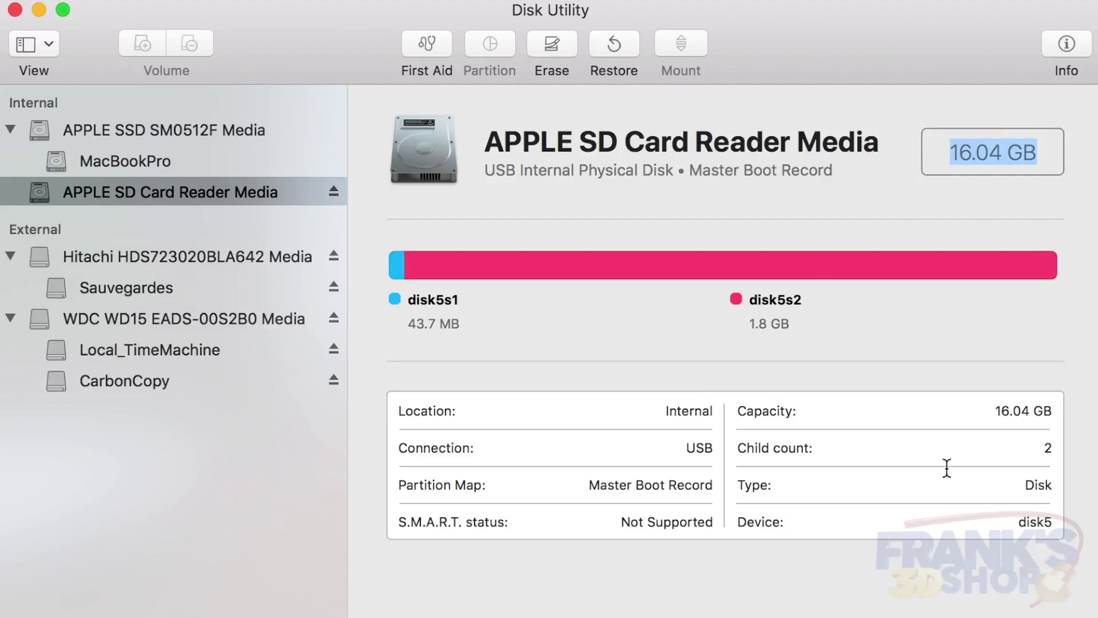
{"action": "left_click_drag", "start_coordinate": [1018, 520], "coordinate": [1071, 523]}
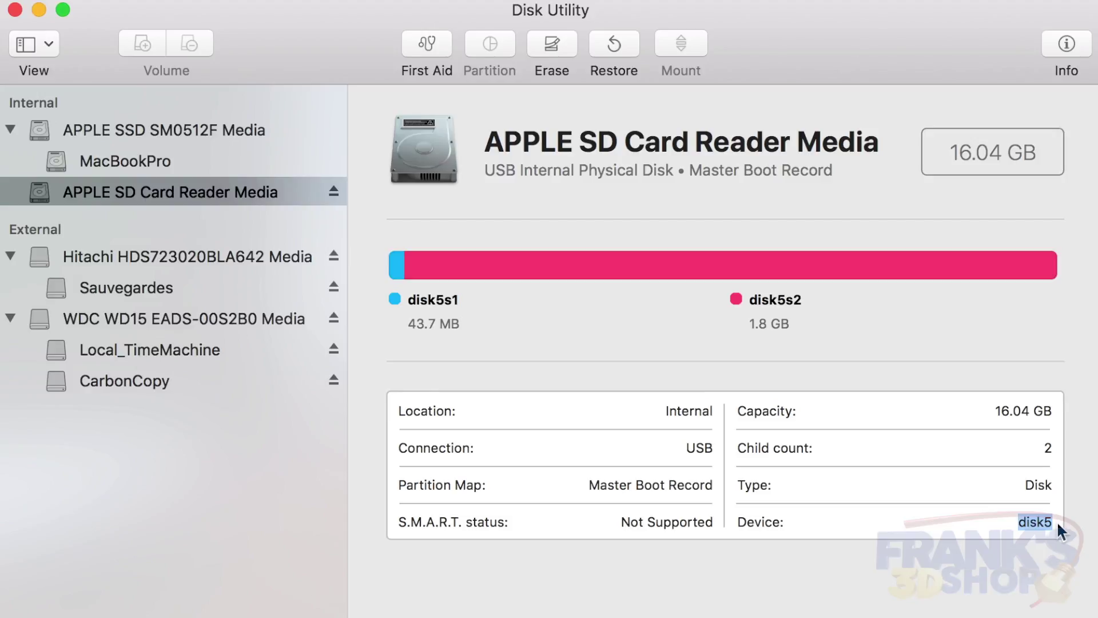
{"action": "left_click", "coordinate": [1042, 518]}
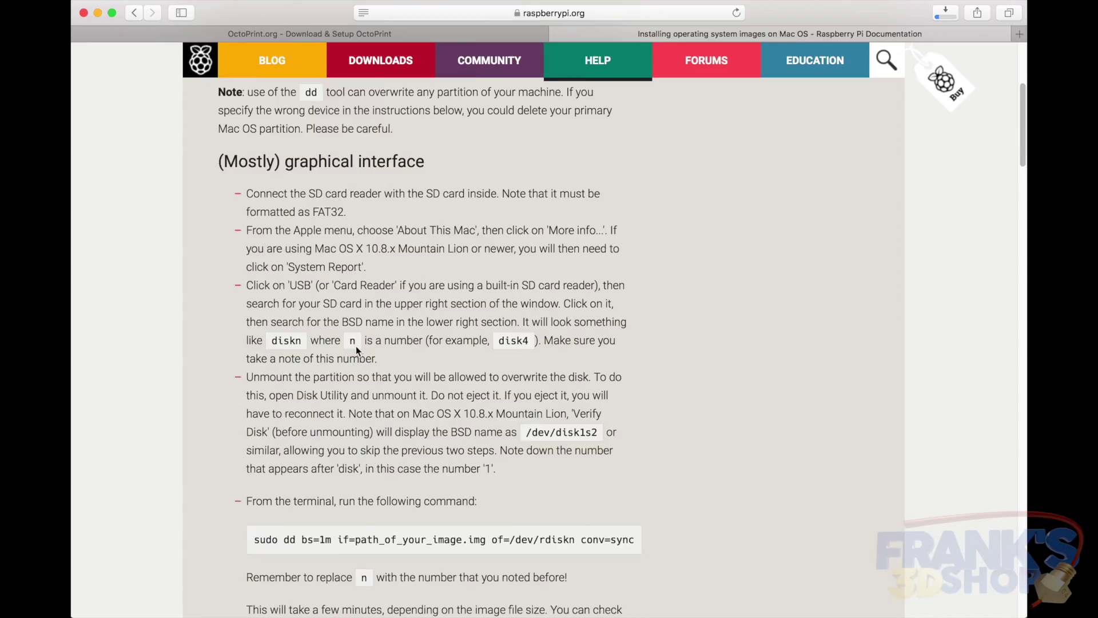
In a Terminal window, type 'sudo dd bs=1m if='
{"action": "scroll", "coordinate": [356, 345], "scroll_direction": "down", "scroll_amount": 2}
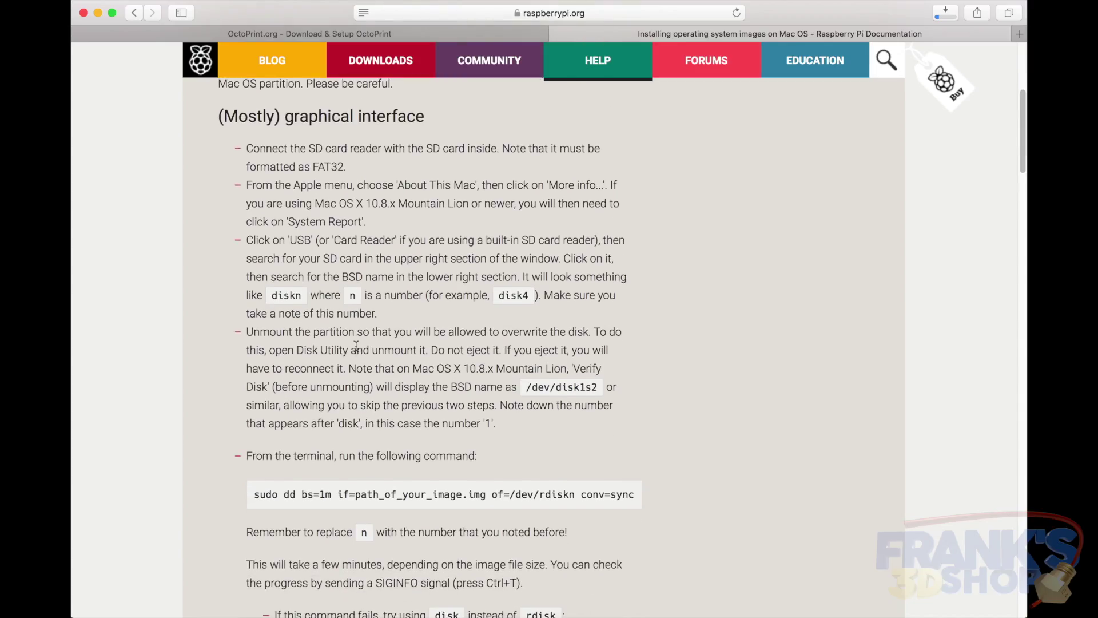
{"action": "left_click", "coordinate": [1024, 503]}
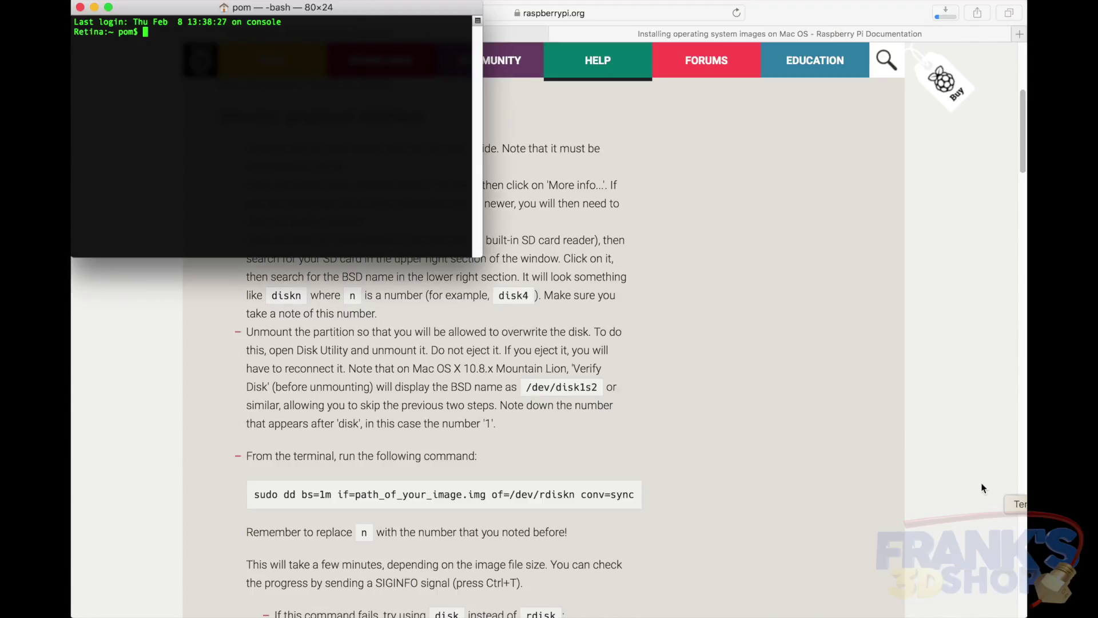
{"action": "type", "text": "sudo "}
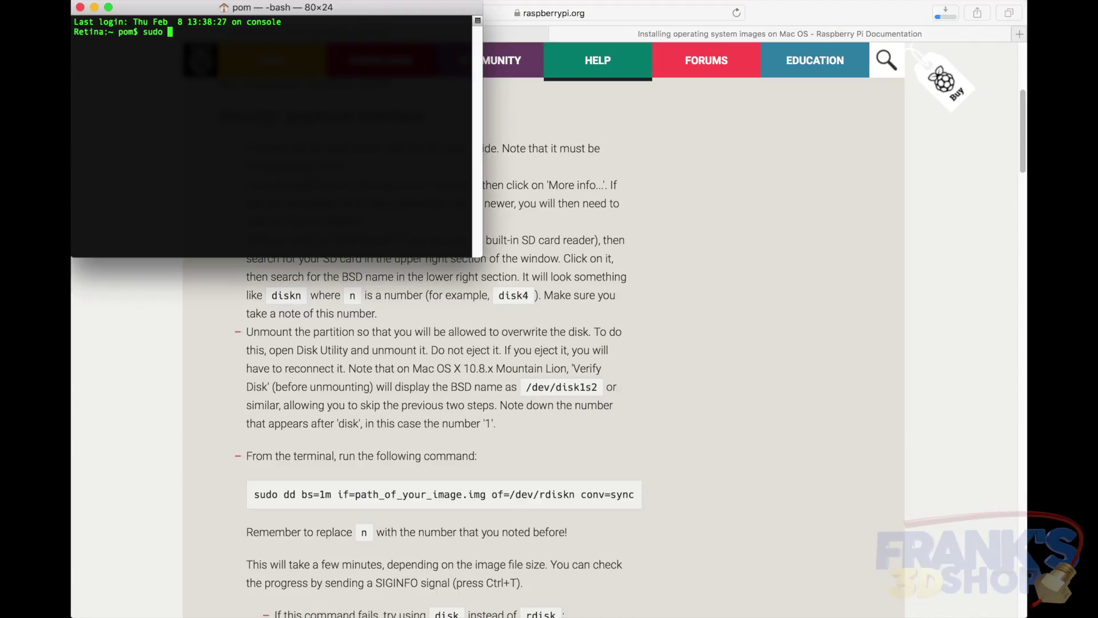
{"action": "type", "text": "dd bs=1m ifg"}
{"action": "key", "text": "BackSpace"}
{"action": "type", "text": "="}
Extract the OctoPi zip and drop 2017-06-21-octopi-jessie-lite-0.14.0.img's path into the command
{"action": "left_click", "coordinate": [646, 298]}
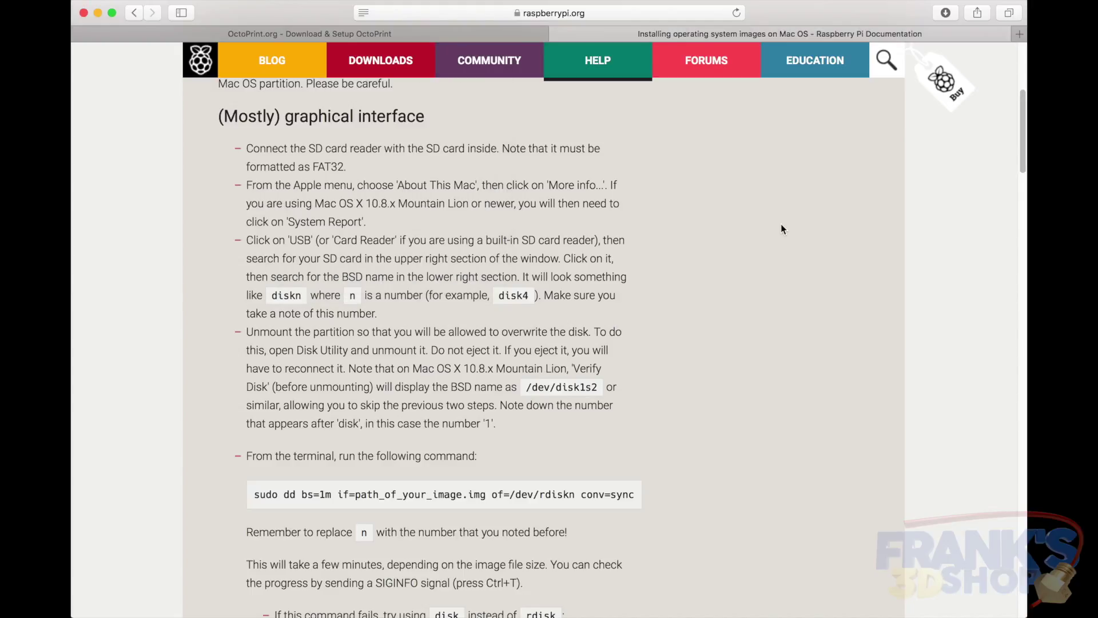
{"action": "key", "text": "super+Tab"}
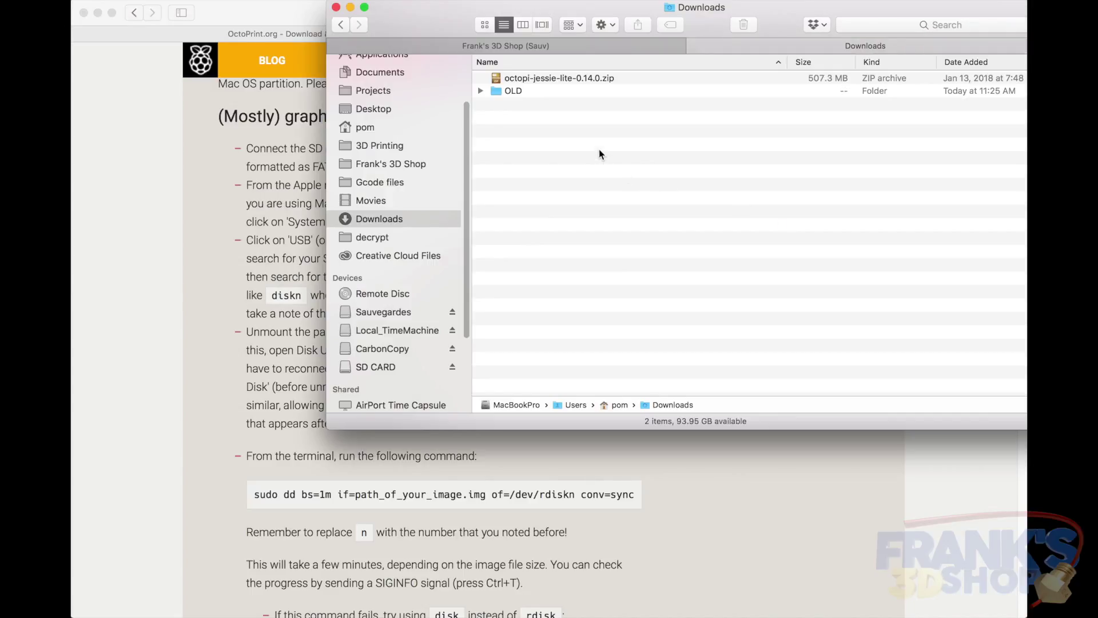
{"action": "double_click", "coordinate": [563, 79]}
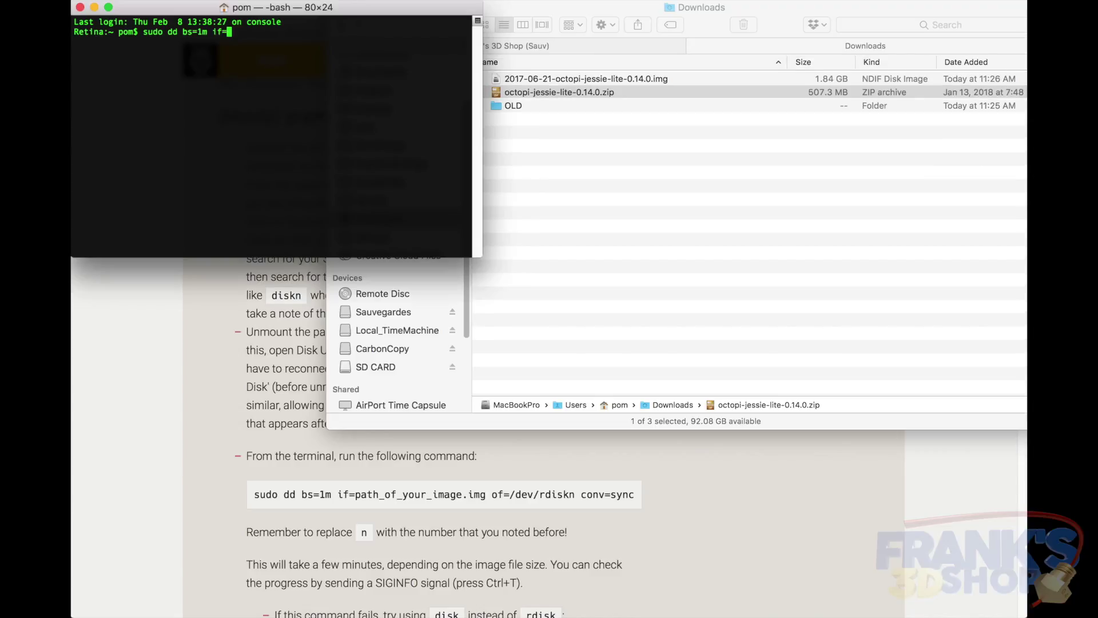
{"action": "left_click", "coordinate": [581, 78]}
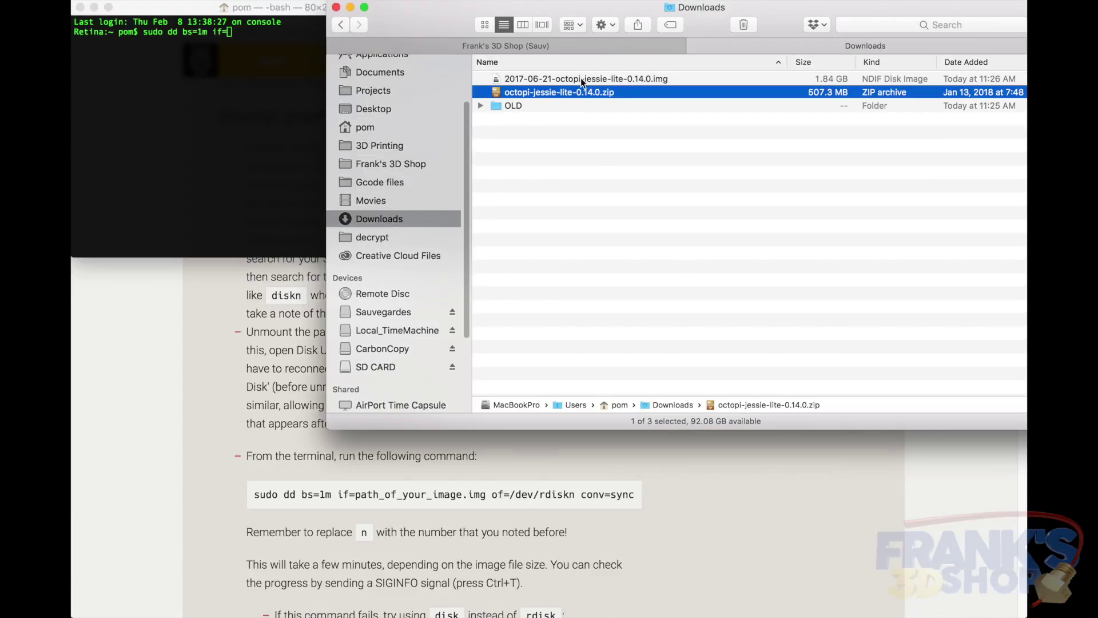
{"action": "left_click", "coordinate": [505, 80]}
{"action": "left_click_drag", "start_coordinate": [629, 81], "coordinate": [257, 56]}
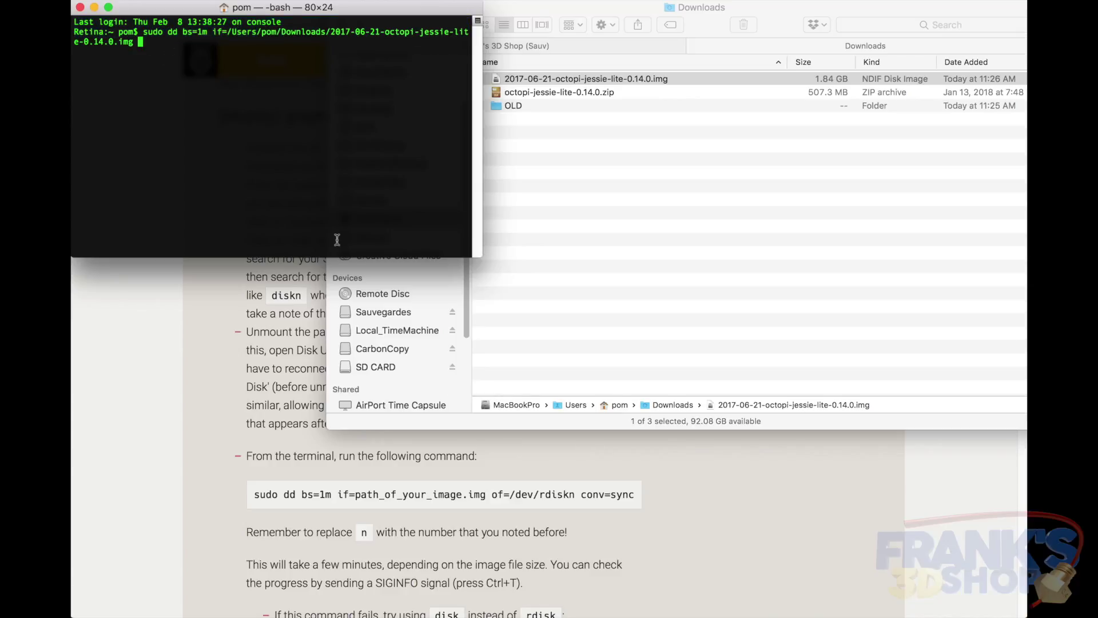
Finish the command with of=/dev/rdisk5 conv=sync and run it with the account password
{"action": "type", "text": "of"}
{"action": "type", "text": "="}
{"action": "type", "text": "/dev/"}
{"action": "type", "text": "rd"}
{"action": "type", "text": "isk"}
{"action": "type", "text": "4"}
{"action": "type", "text": " conv"}
{"action": "type", "text": "=sync"}
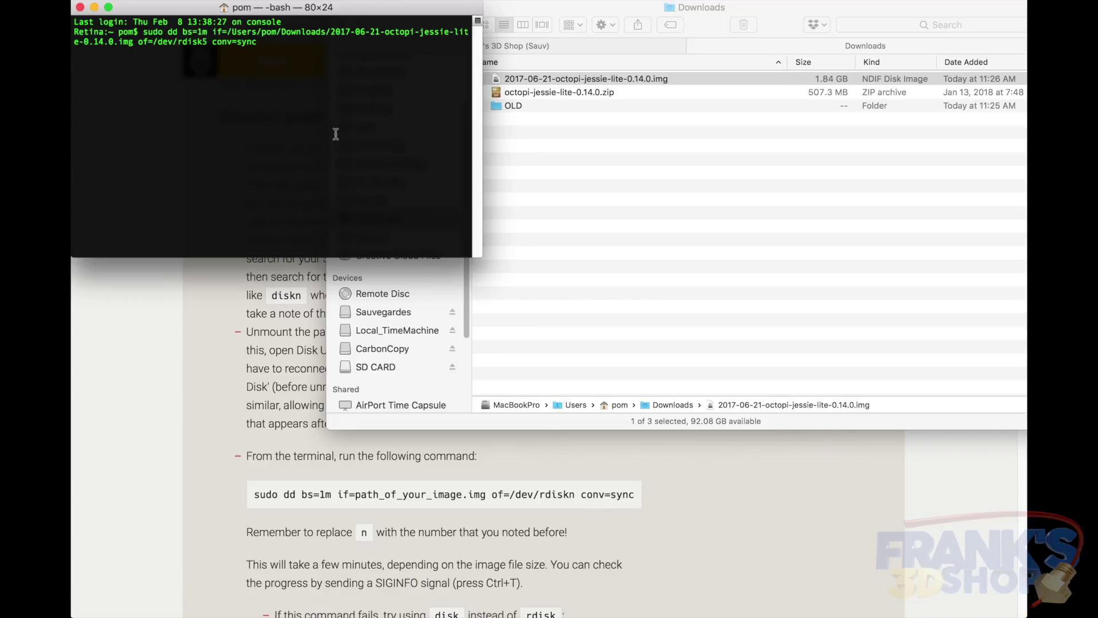
{"action": "key", "text": "Return"}
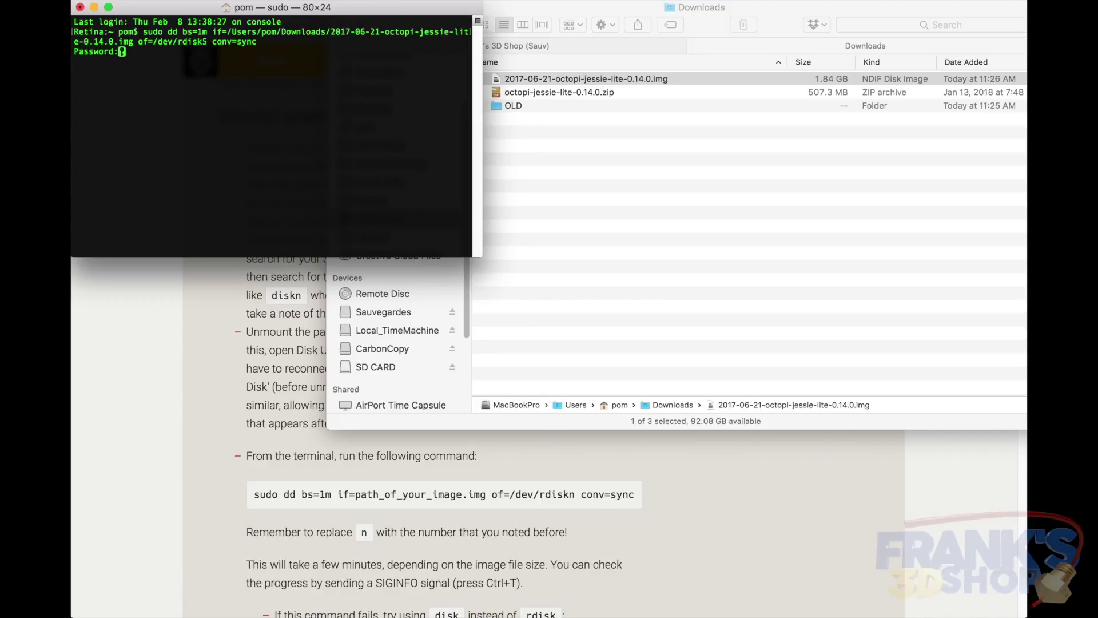
{"action": "key", "text": "Return"}
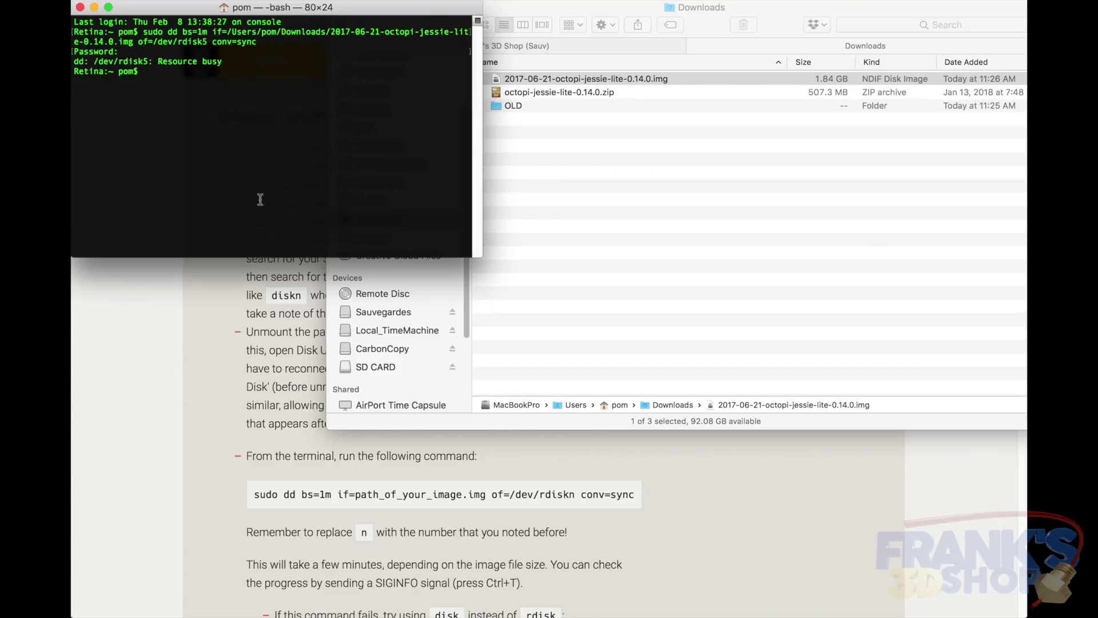
{"action": "key", "text": "super+Tab"}
Unmount the SD CARD volume (disk5s1) in Disk Utility, then go back to Terminal
{"action": "key", "text": "super+space"}
{"action": "type", "text": "disk"}
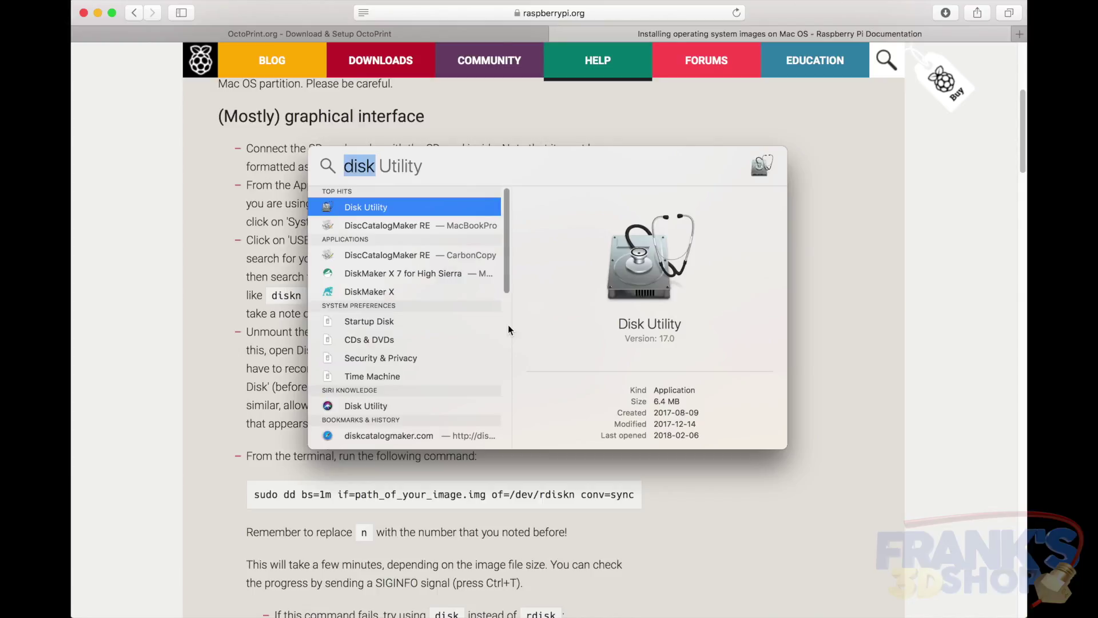
{"action": "key", "text": "Return"}
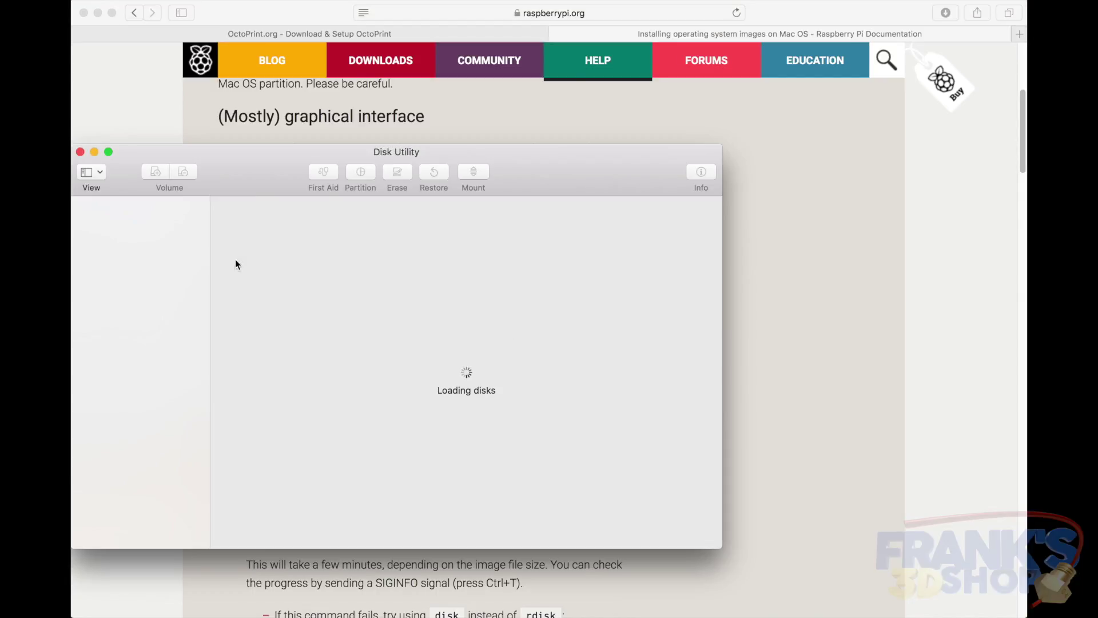
{"action": "left_click", "coordinate": [135, 242]}
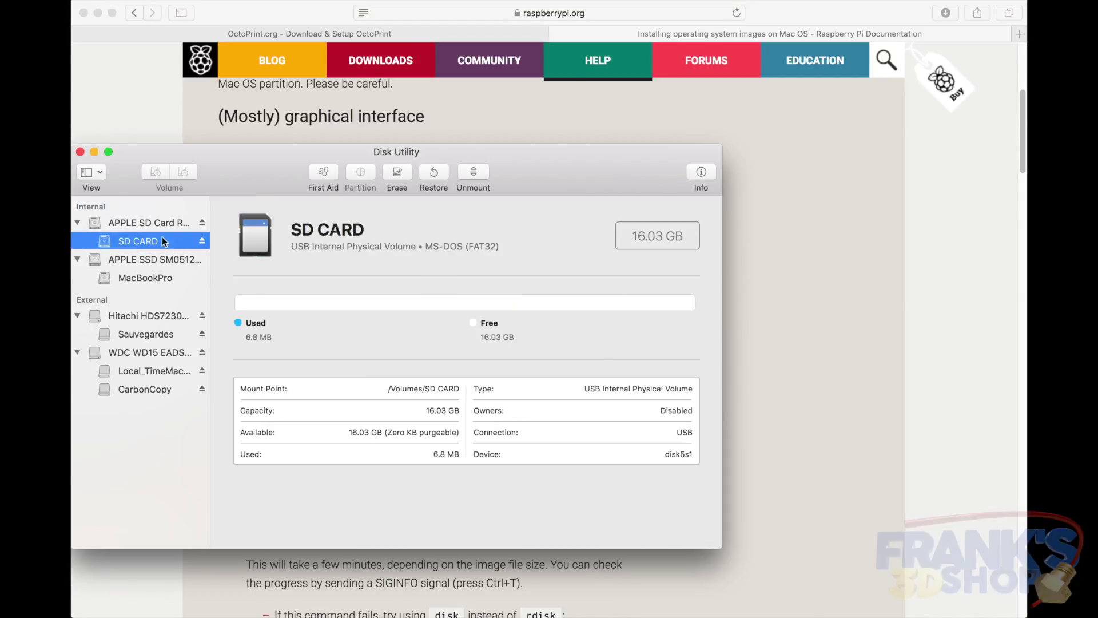
{"action": "left_click", "coordinate": [475, 172]}
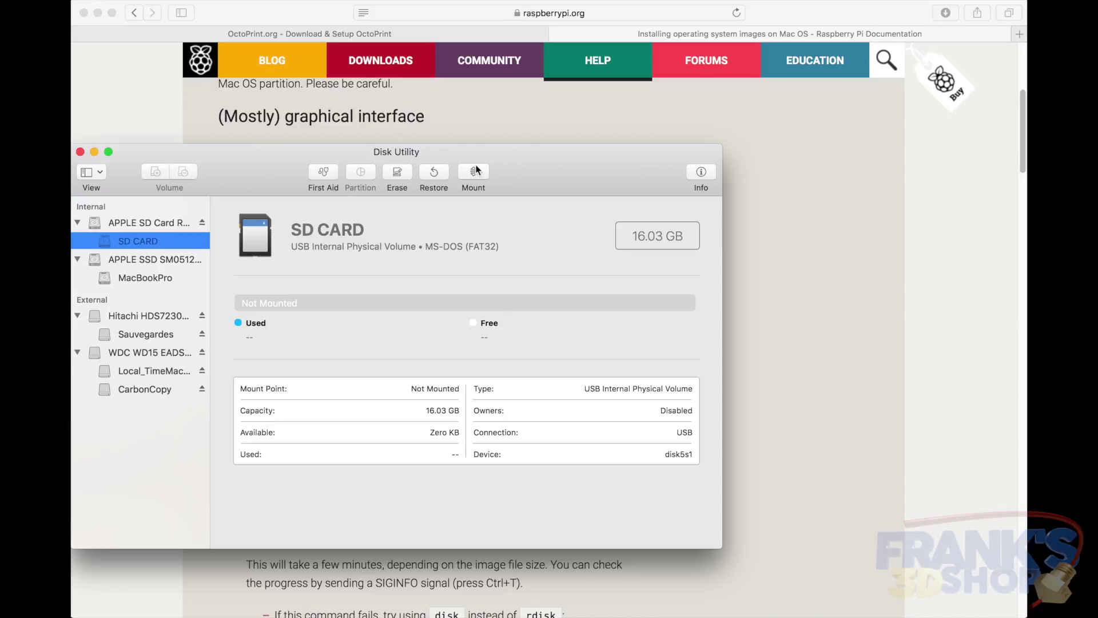
{"action": "key", "text": "super+Tab"}
{"action": "key", "text": "super+Tab"}
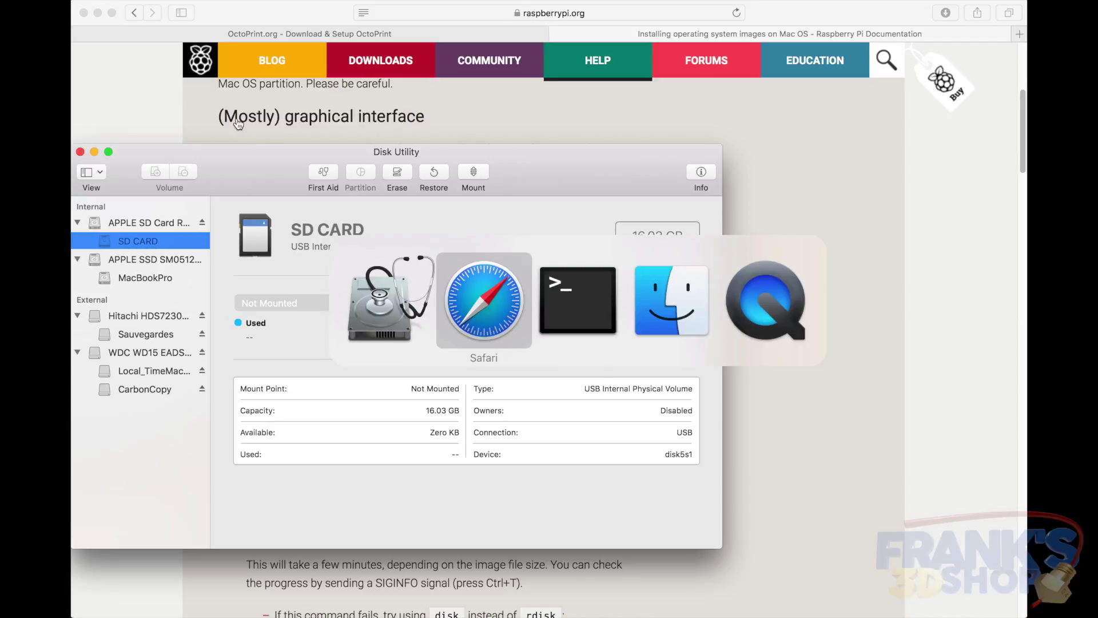
Rerun the previous dd command to completion and show the new 43.7 MB boot volume
{"action": "key", "text": "Up"}
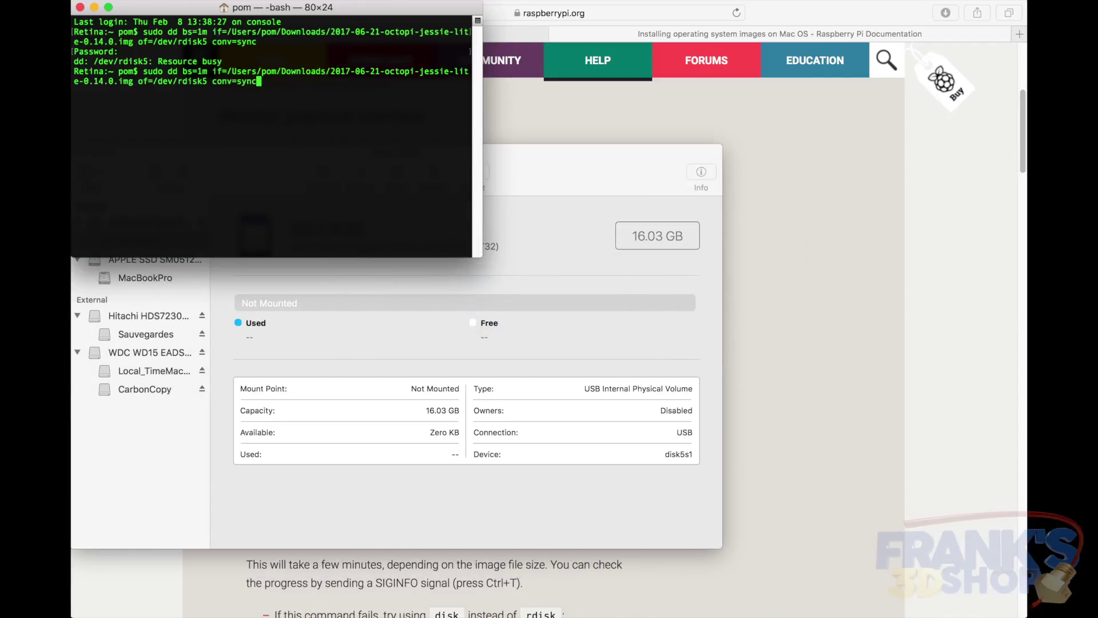
{"action": "key", "text": "Return"}
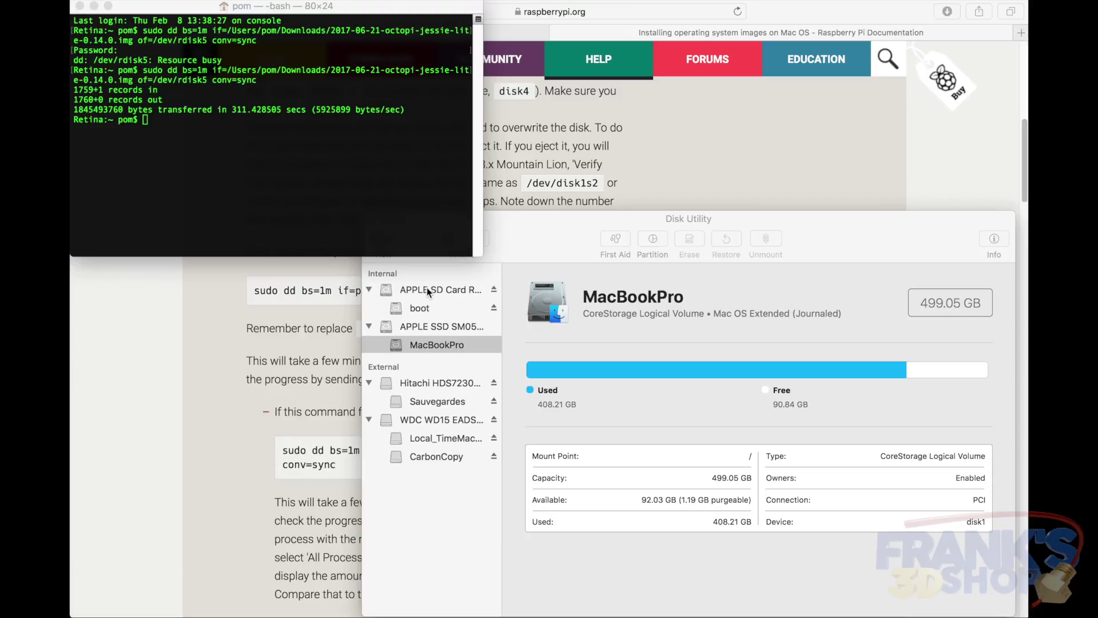
{"action": "left_click", "coordinate": [420, 307]}
{"action": "left_click", "coordinate": [421, 308]}
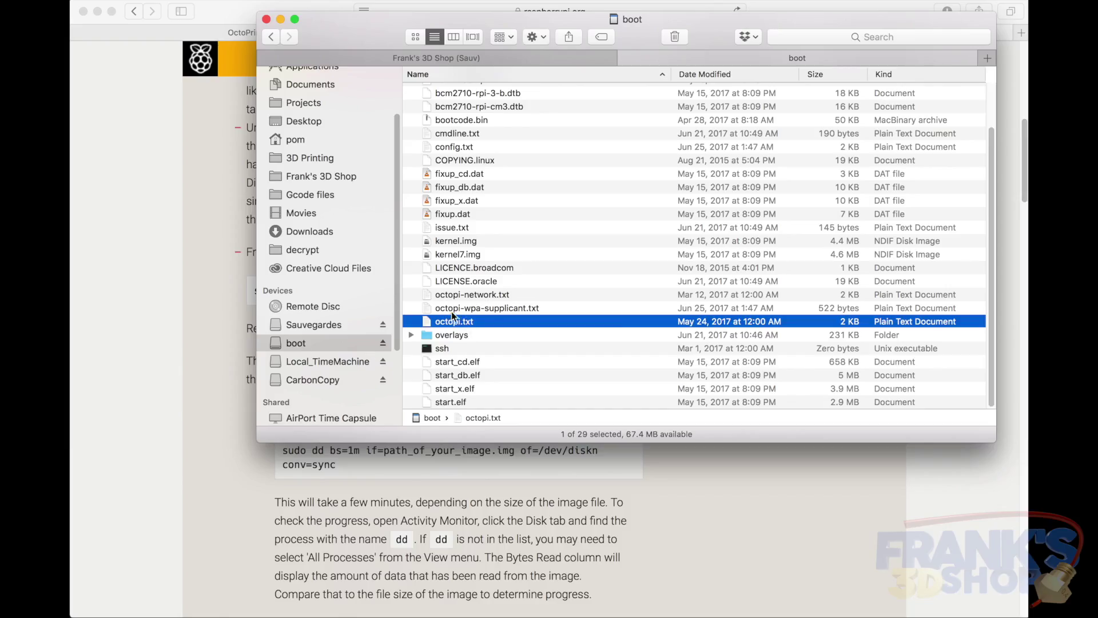
Open octopi-network.txt from the boot volume in TextEdit and scroll to the WPA section
{"action": "left_click", "coordinate": [451, 295]}
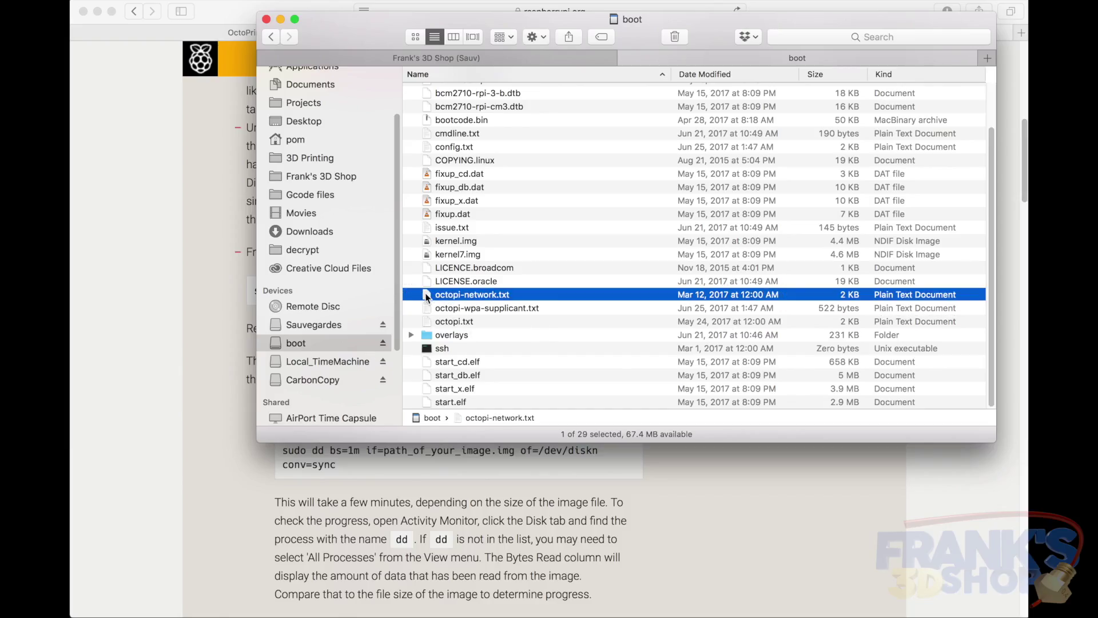
{"action": "left_click", "coordinate": [498, 295]}
{"action": "double_click", "coordinate": [498, 295]}
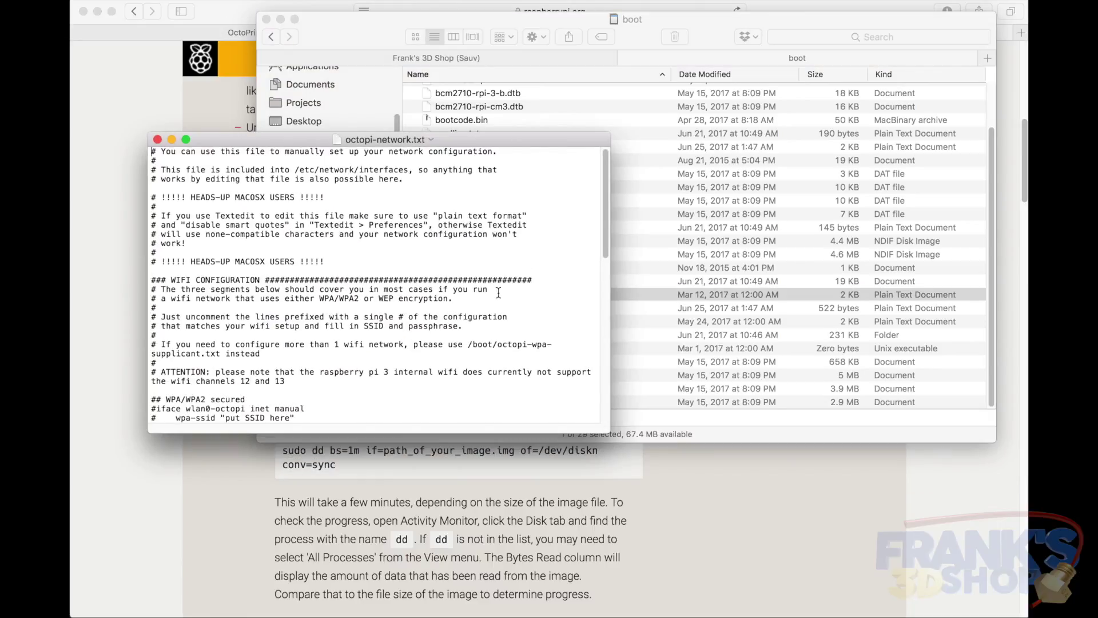
{"action": "scroll", "coordinate": [677, 389], "scroll_direction": "down", "scroll_amount": 5}
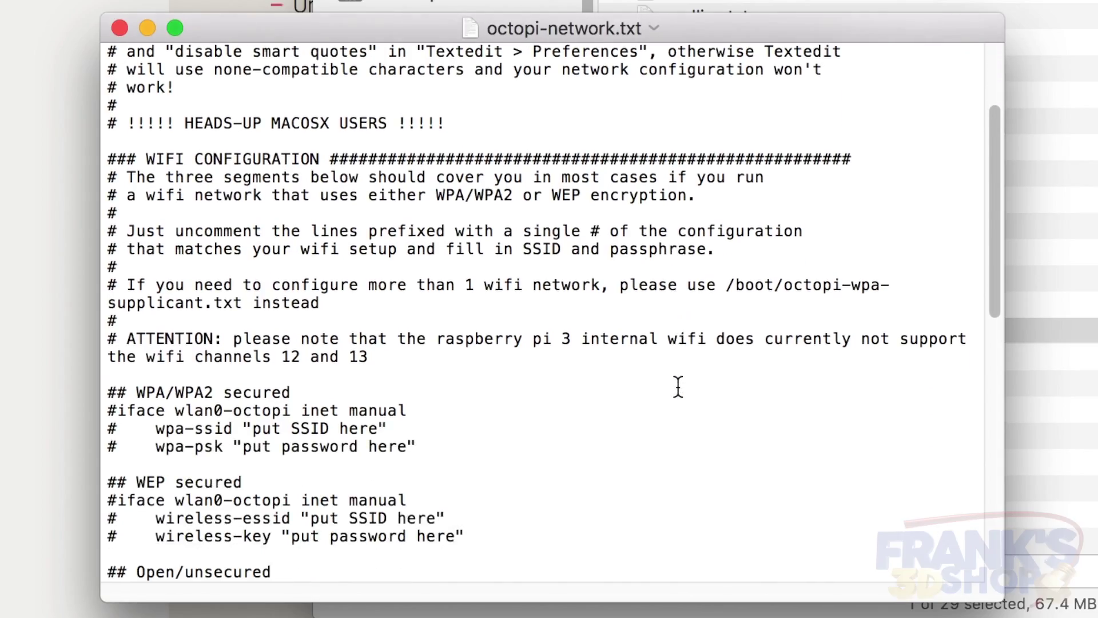
{"action": "scroll", "coordinate": [677, 392], "scroll_direction": "down", "scroll_amount": 5}
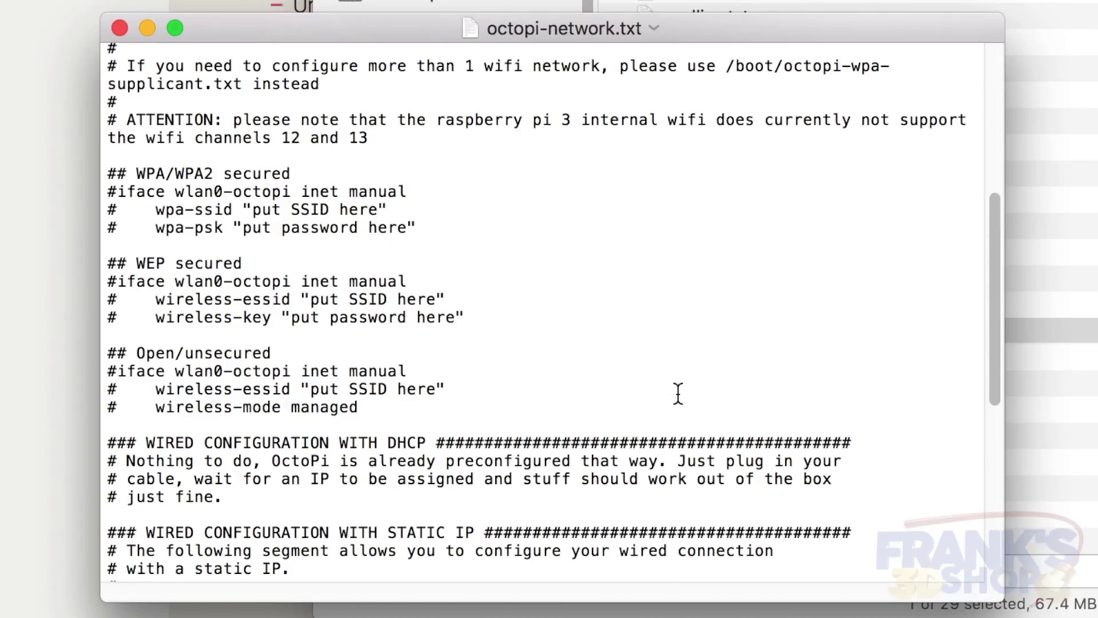
{"action": "scroll", "coordinate": [677, 393], "scroll_direction": "down", "scroll_amount": 1}
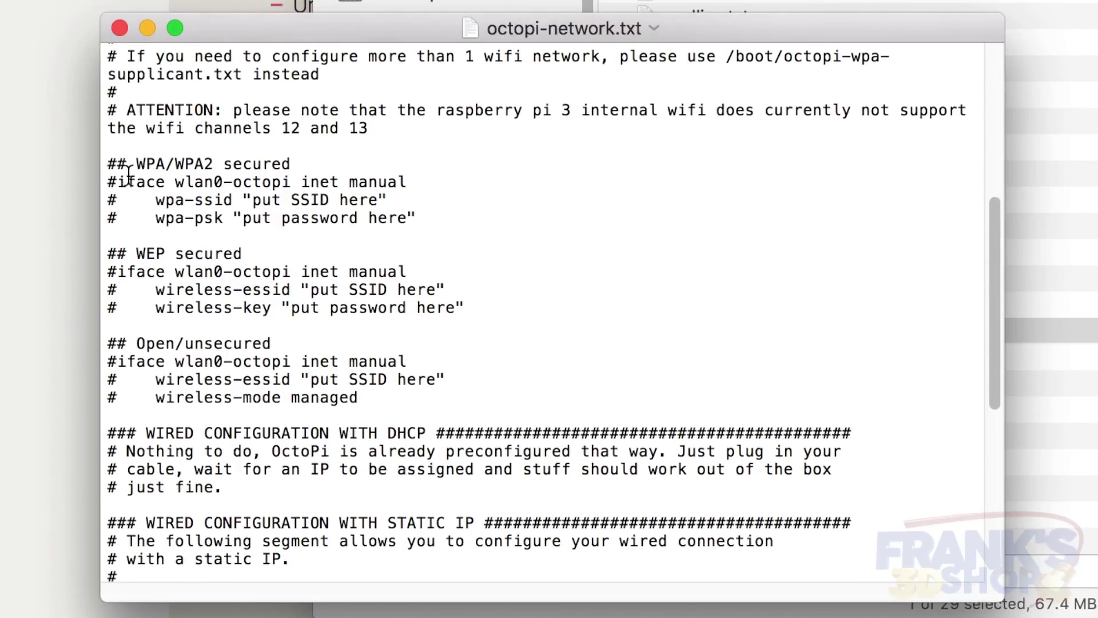
Uncomment the three WPA/WPA2 lines and enter the home network's SSID and WiFi password
{"action": "left_click", "coordinate": [108, 182]}
{"action": "key", "text": "Right"}
{"action": "key", "text": "BackSpace"}
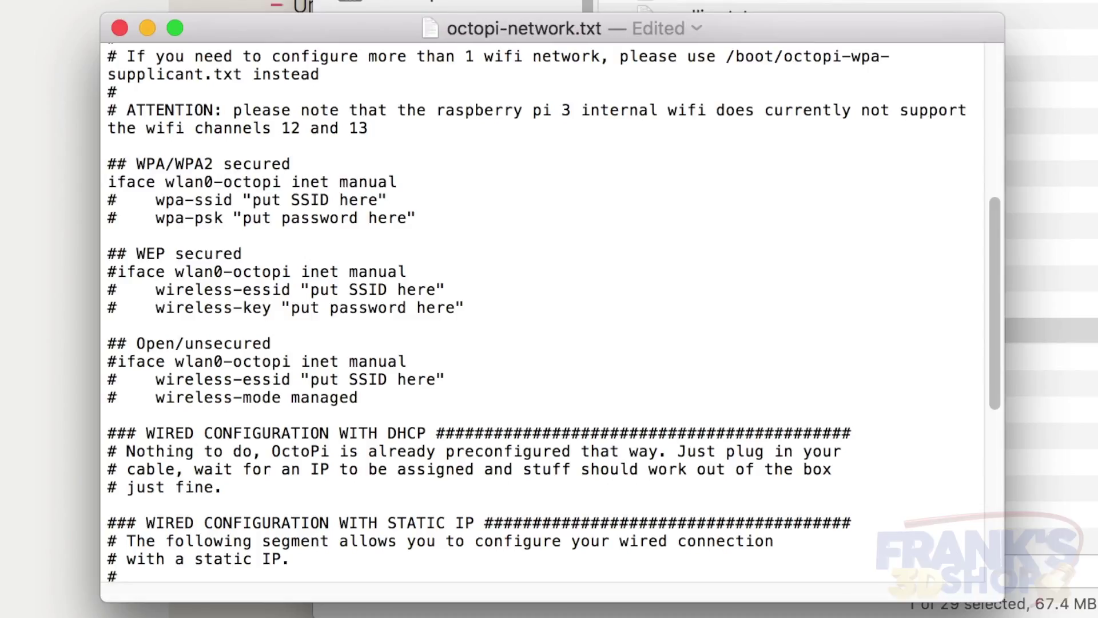
{"action": "key", "text": "BackSpace"}
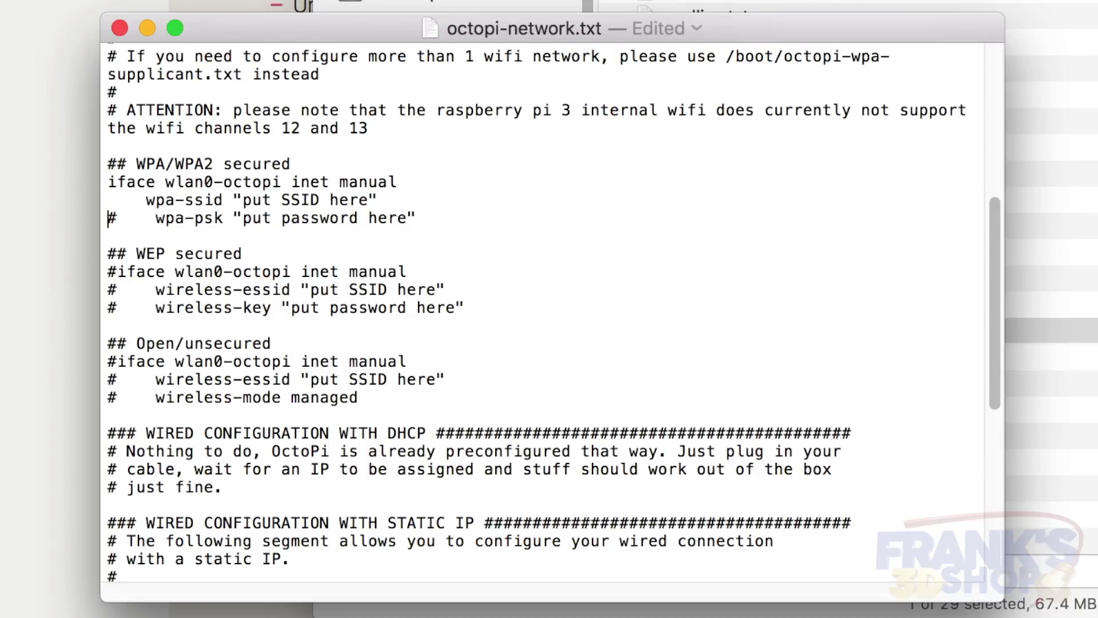
{"action": "key", "text": "BackSpace"}
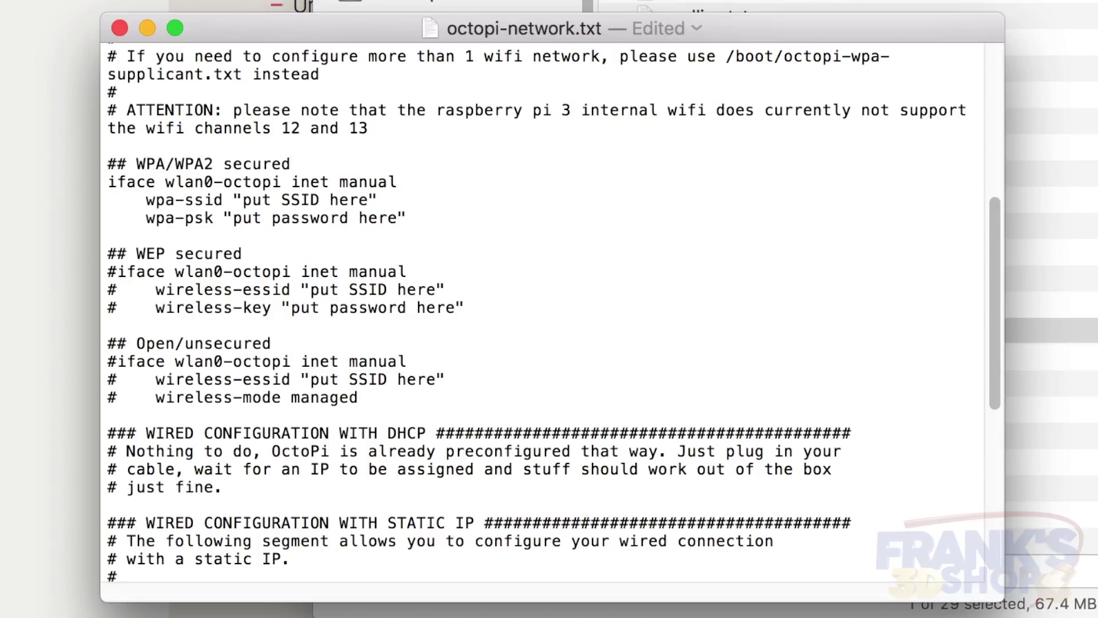
{"action": "key", "text": "Left"}
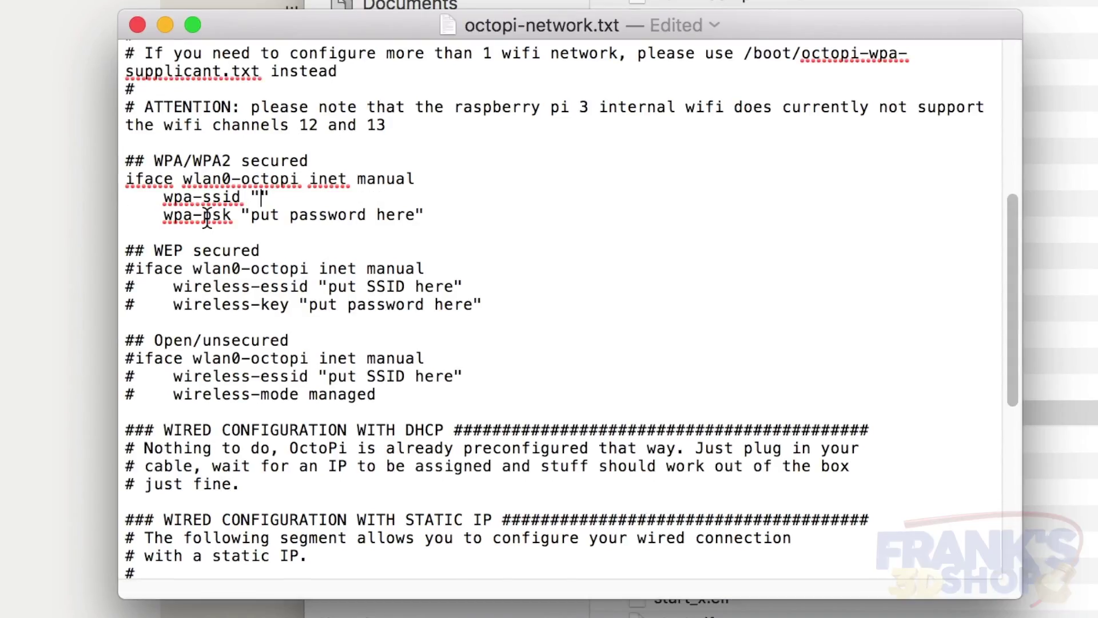
{"action": "type", "text": "Chez Pom"}
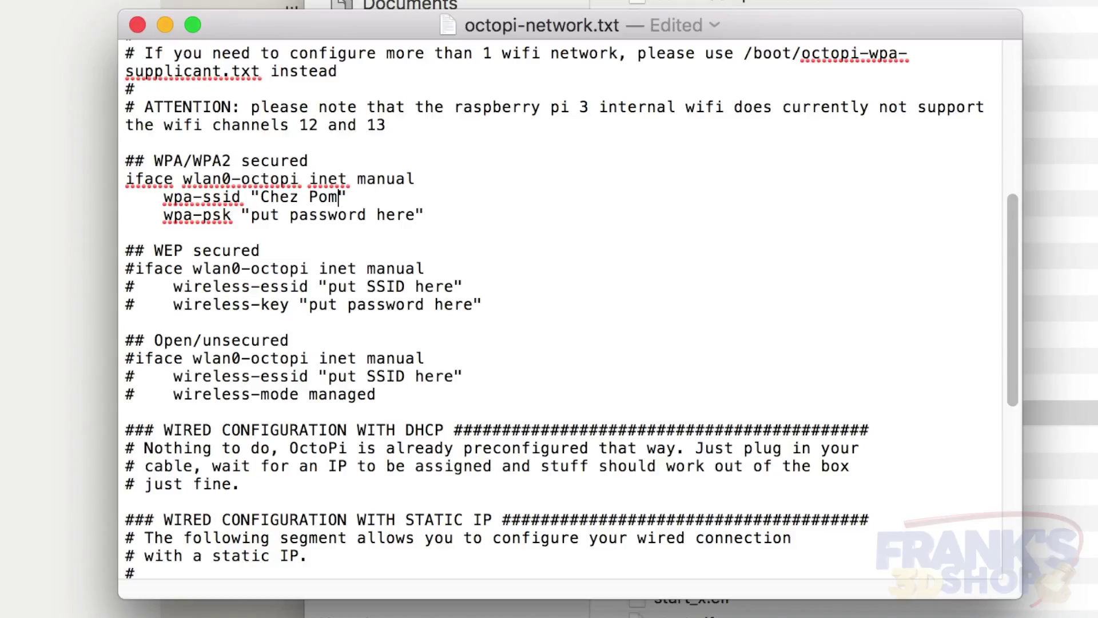
{"action": "left_click_drag", "start_coordinate": [252, 215], "coordinate": [415, 215]}
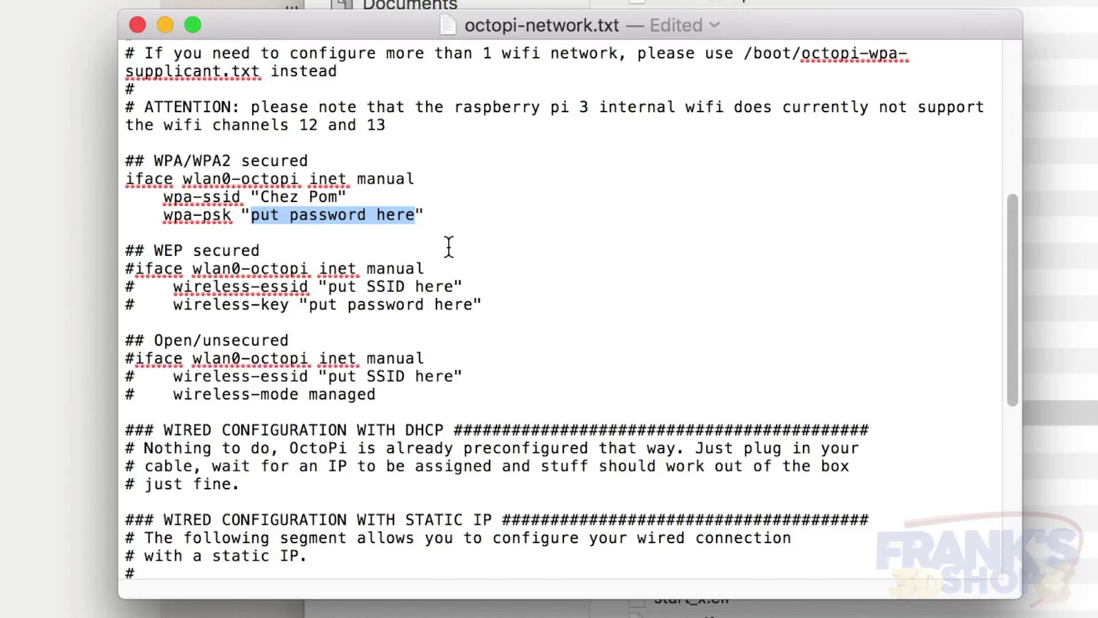
{"action": "key", "text": "BackSpace"}
{"action": "type", "text": "1234567"}
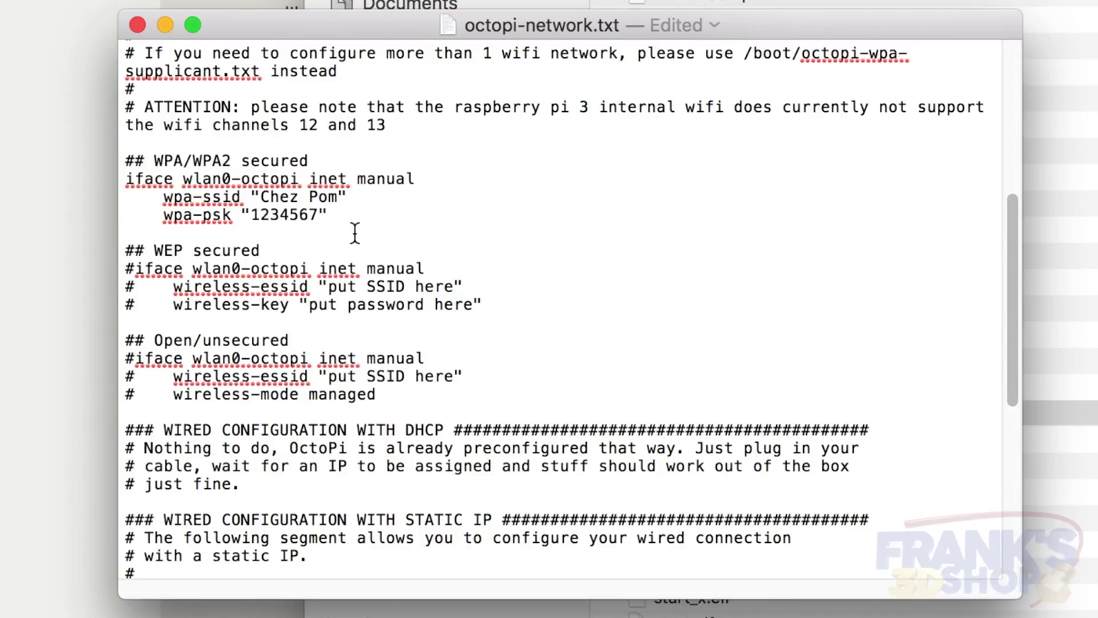
Save octopi-network.txt and close it, accepting the version-storage warning
{"action": "key", "text": "super+s"}
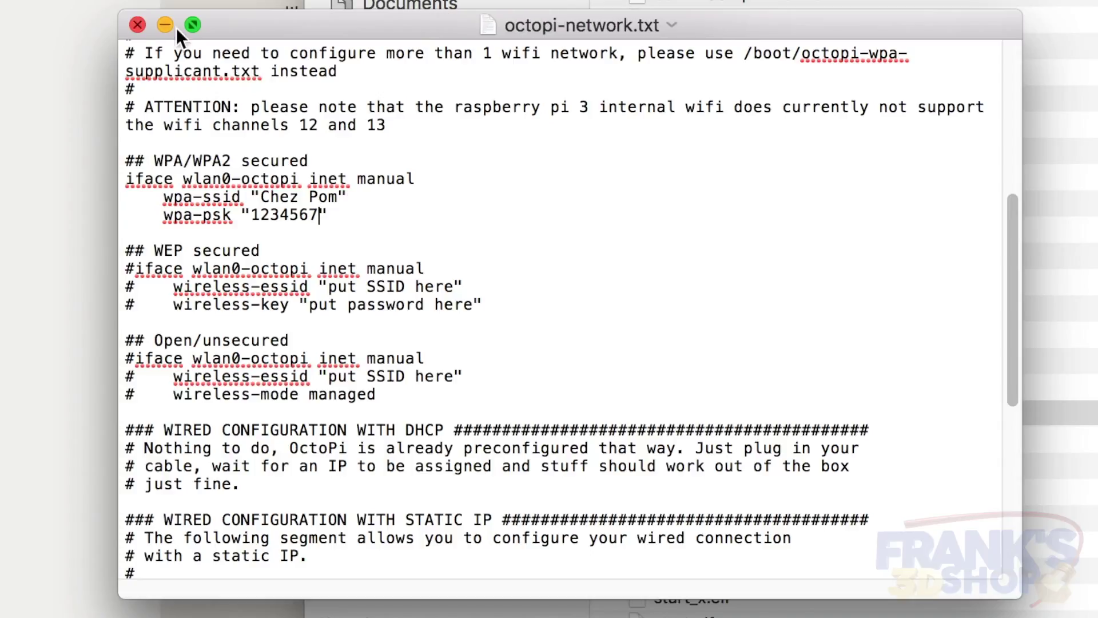
{"action": "left_click", "coordinate": [138, 25]}
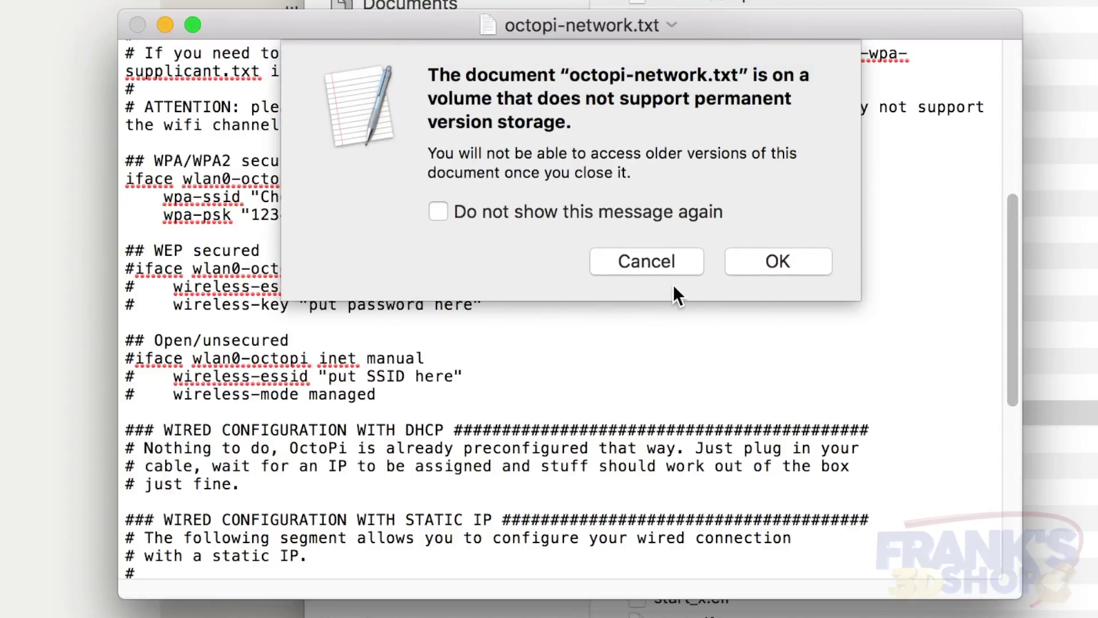
{"action": "left_click", "coordinate": [788, 260]}
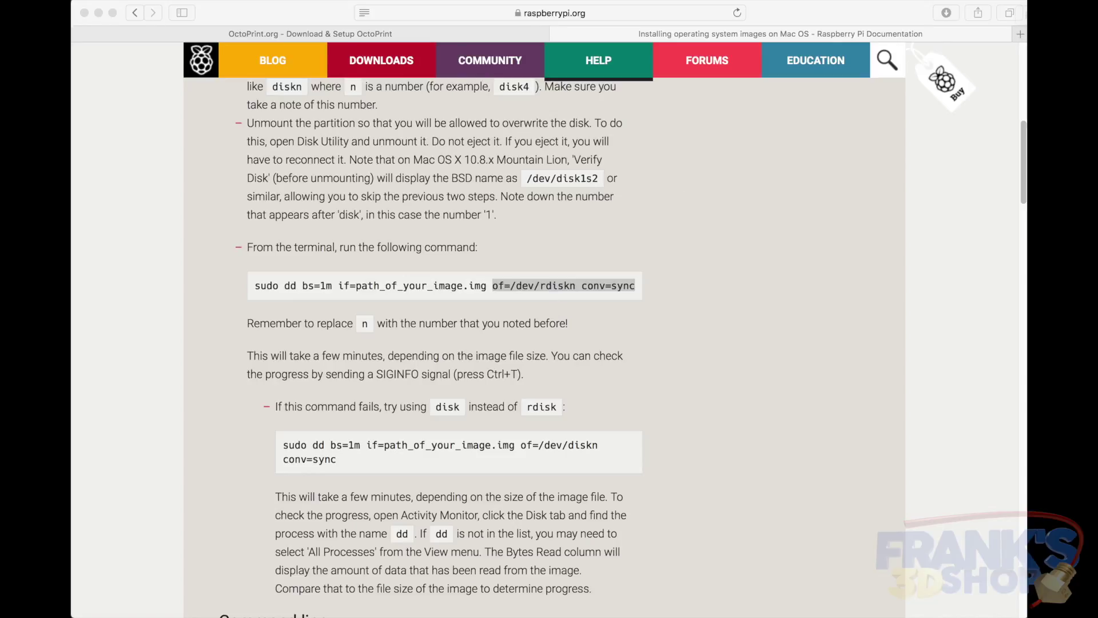
Load octopi.local in a fresh Safari tab
{"action": "left_click", "coordinate": [1019, 34]}
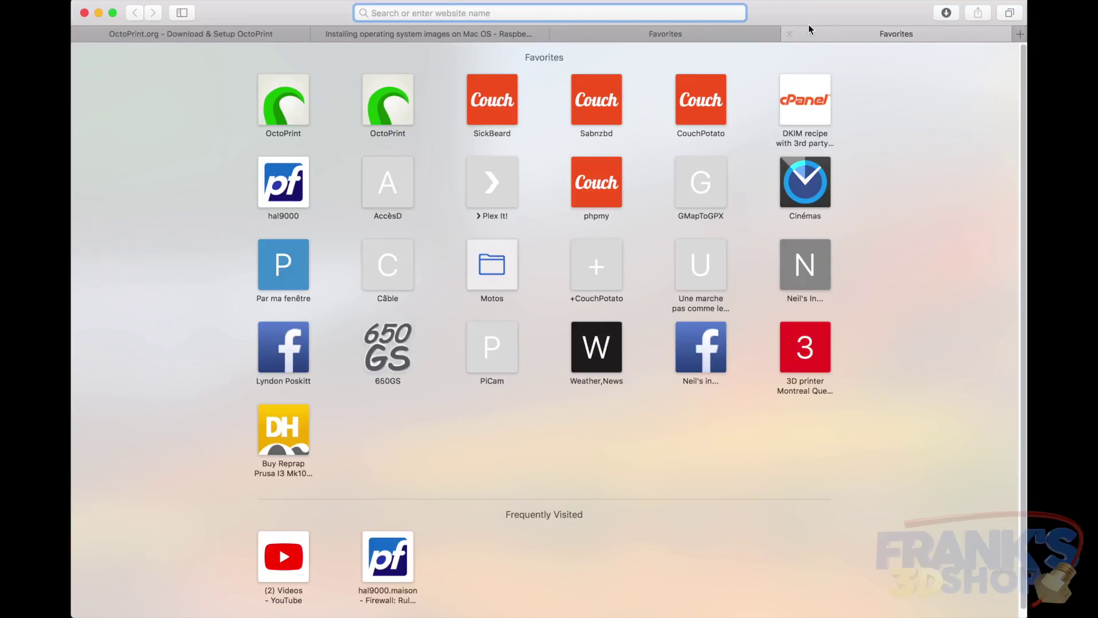
{"action": "left_click", "coordinate": [789, 35]}
{"action": "type", "text": "octi"}
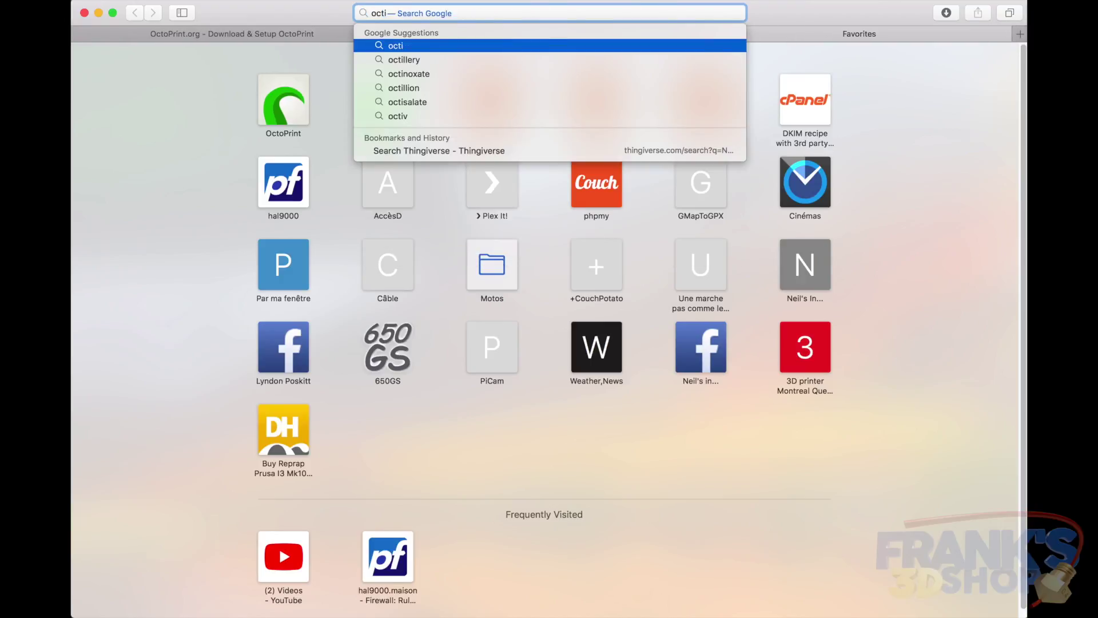
{"action": "type", "text": "pi"}
{"action": "key", "text": "BackSpace"}
{"action": "key", "text": "BackSpace"}
{"action": "key", "text": "BackSpace"}
{"action": "type", "text": "opi"}
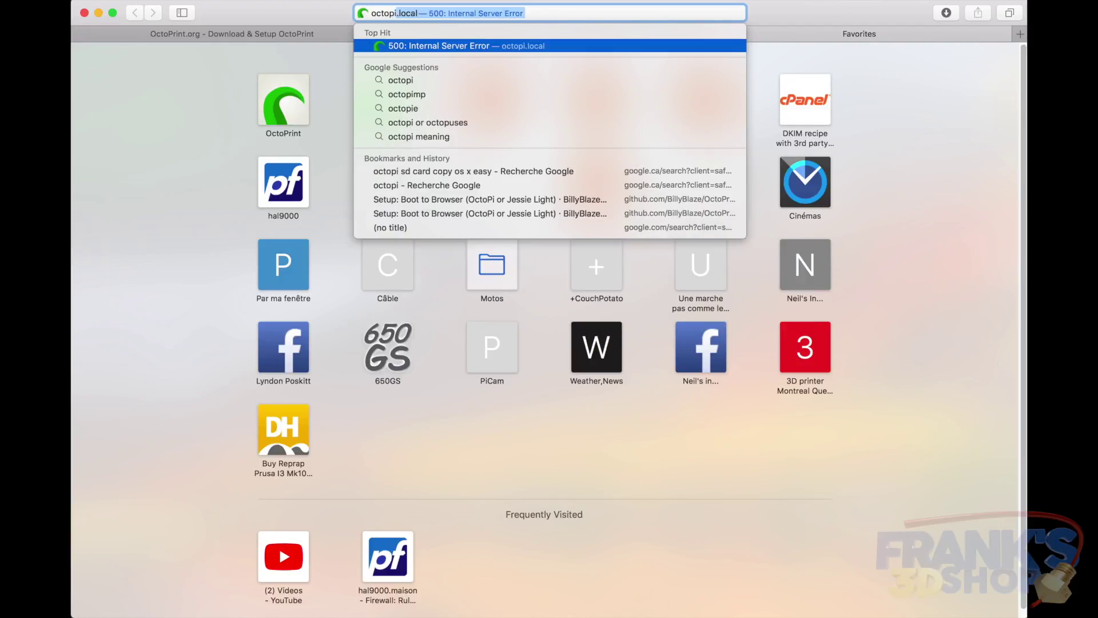
{"action": "key", "text": "Return"}
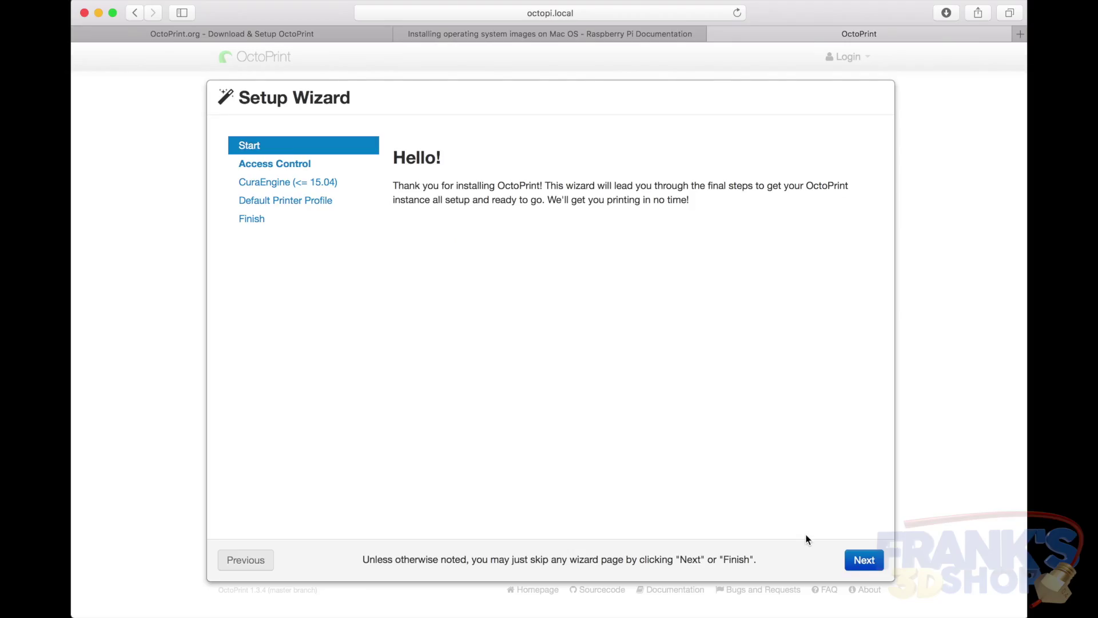
Create the admin account's username and password with access control kept enabled, saving the login
{"action": "left_click", "coordinate": [864, 564]}
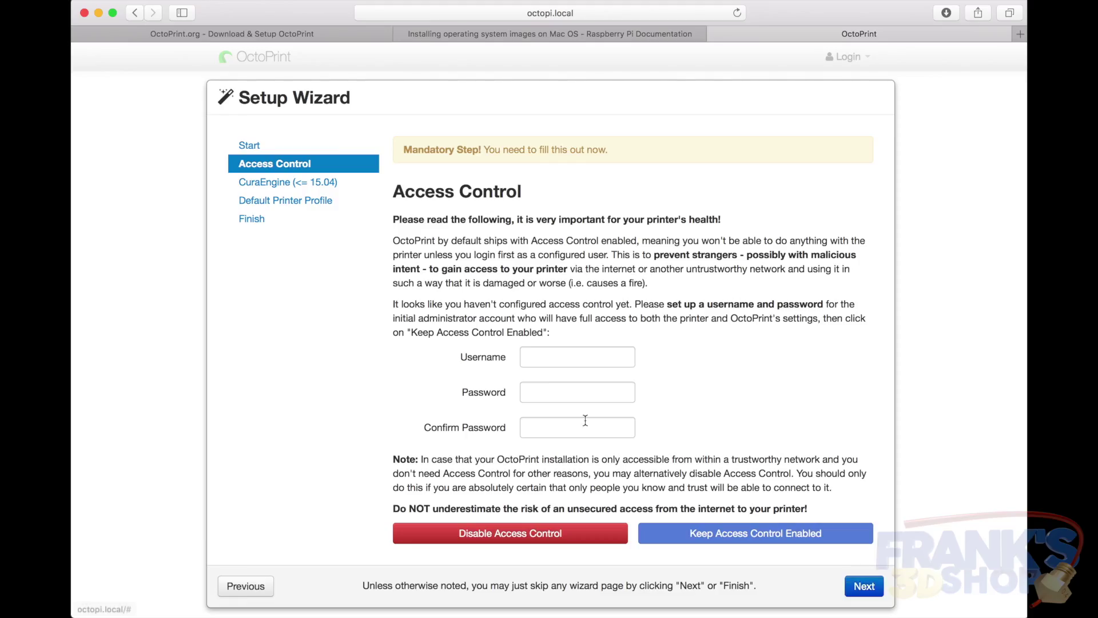
{"action": "left_click", "coordinate": [543, 352]}
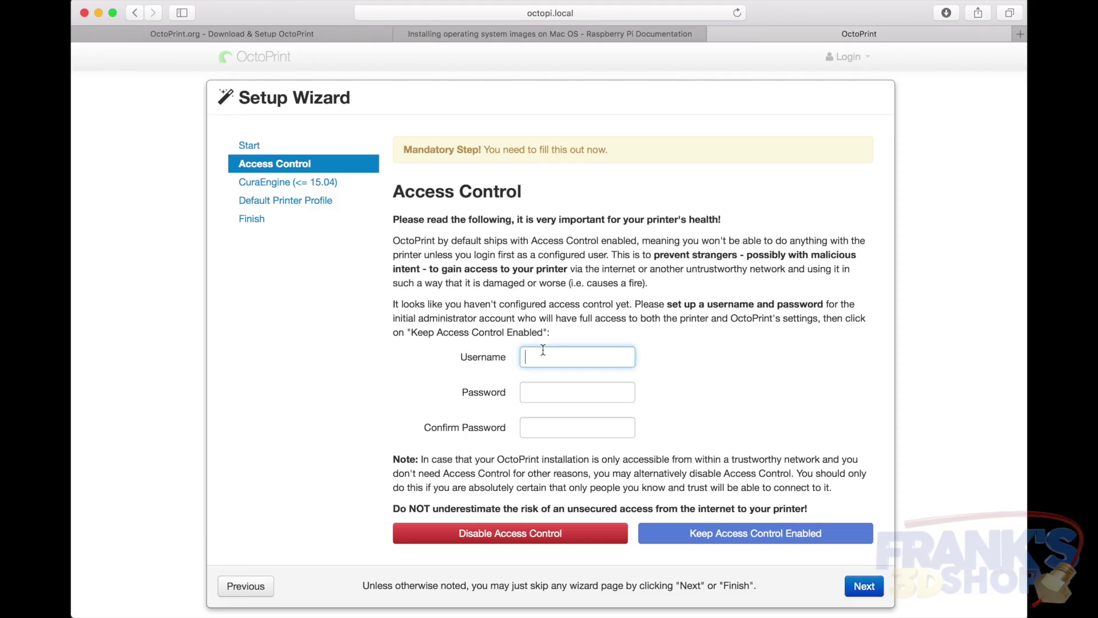
{"action": "type", "text": "pom"}
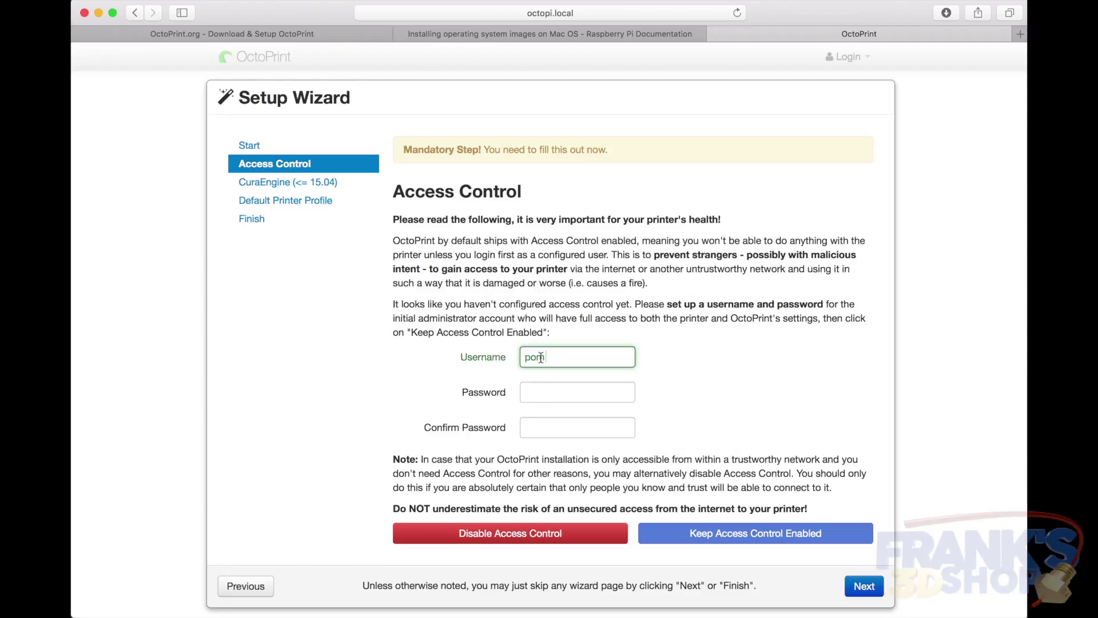
{"action": "left_click", "coordinate": [547, 393]}
{"action": "type", "text": "p"}
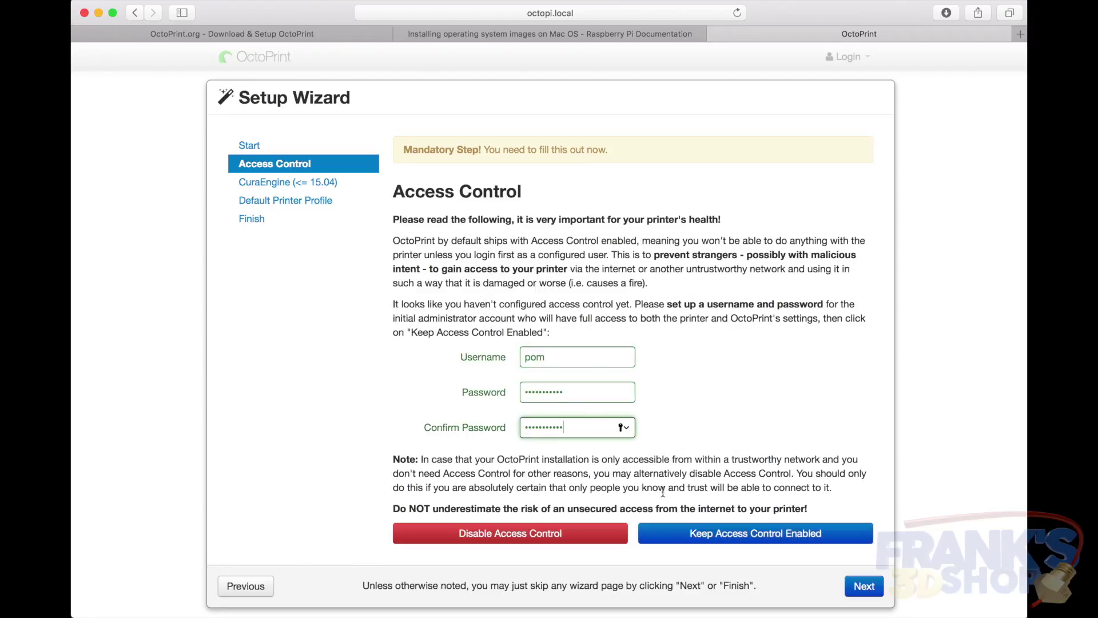
{"action": "left_click", "coordinate": [744, 538]}
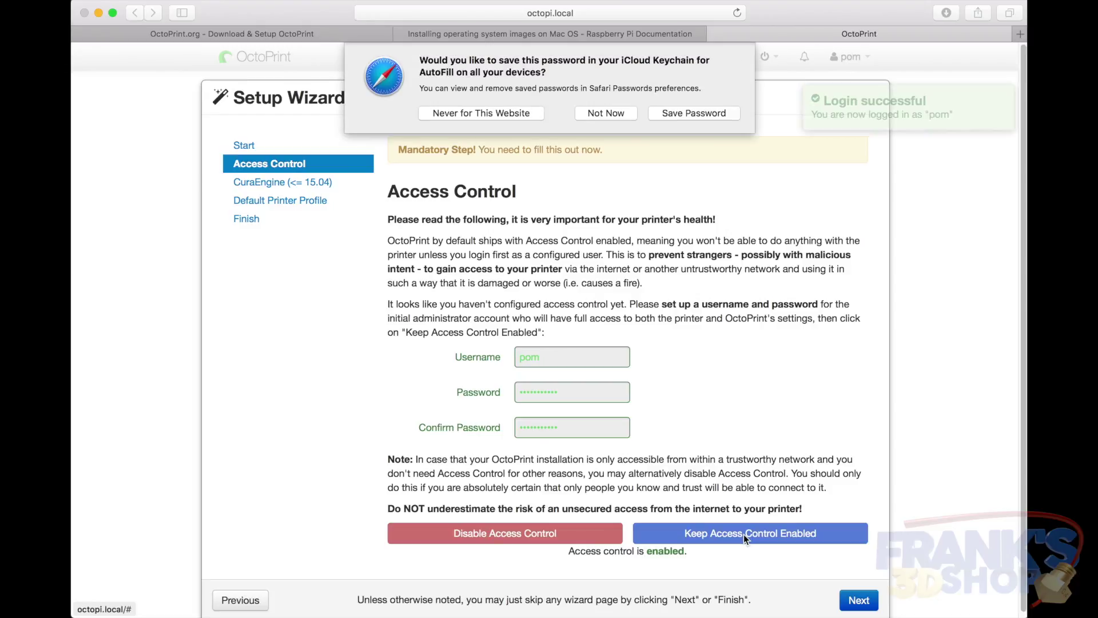
{"action": "left_click", "coordinate": [689, 115]}
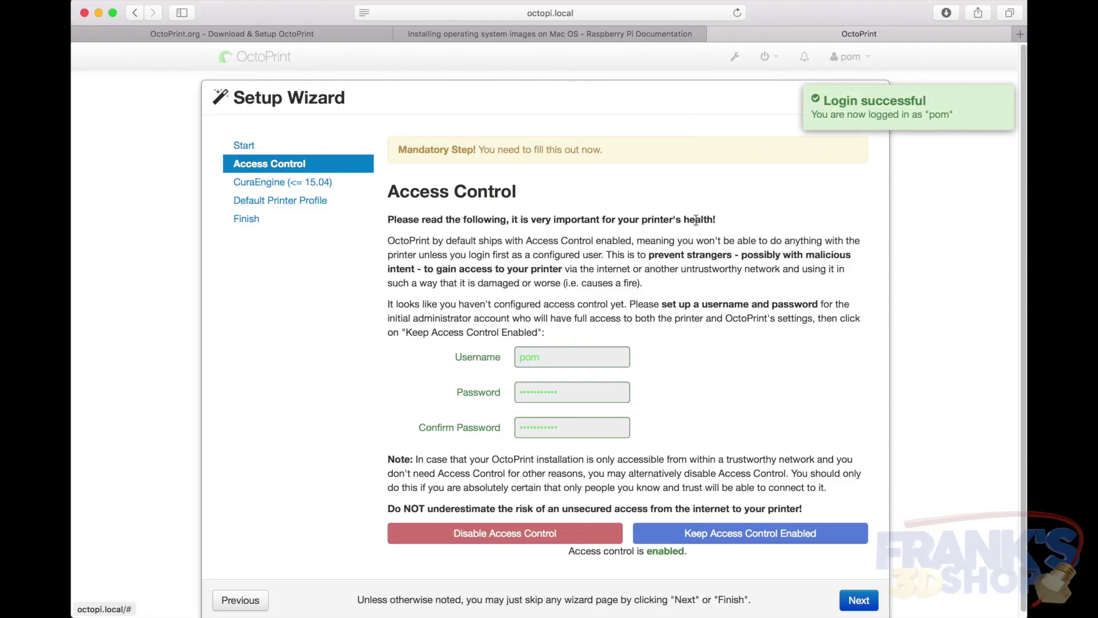
Skip the slicing profile step, rename the printer profile to New3DPrinter, and finish
{"action": "left_click", "coordinate": [859, 601]}
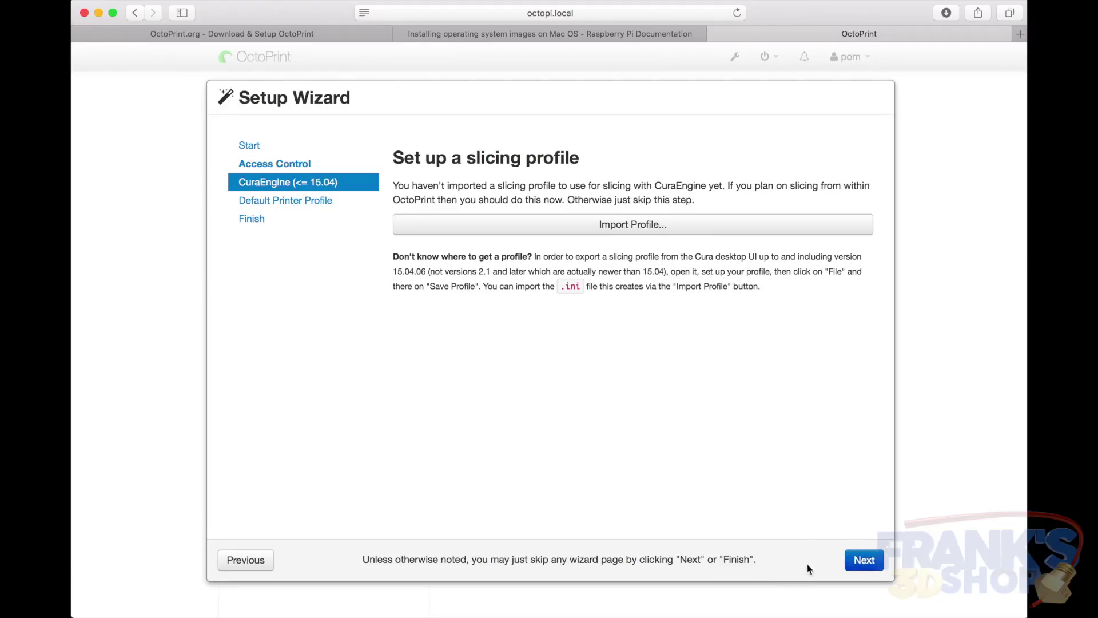
{"action": "left_click", "coordinate": [861, 559]}
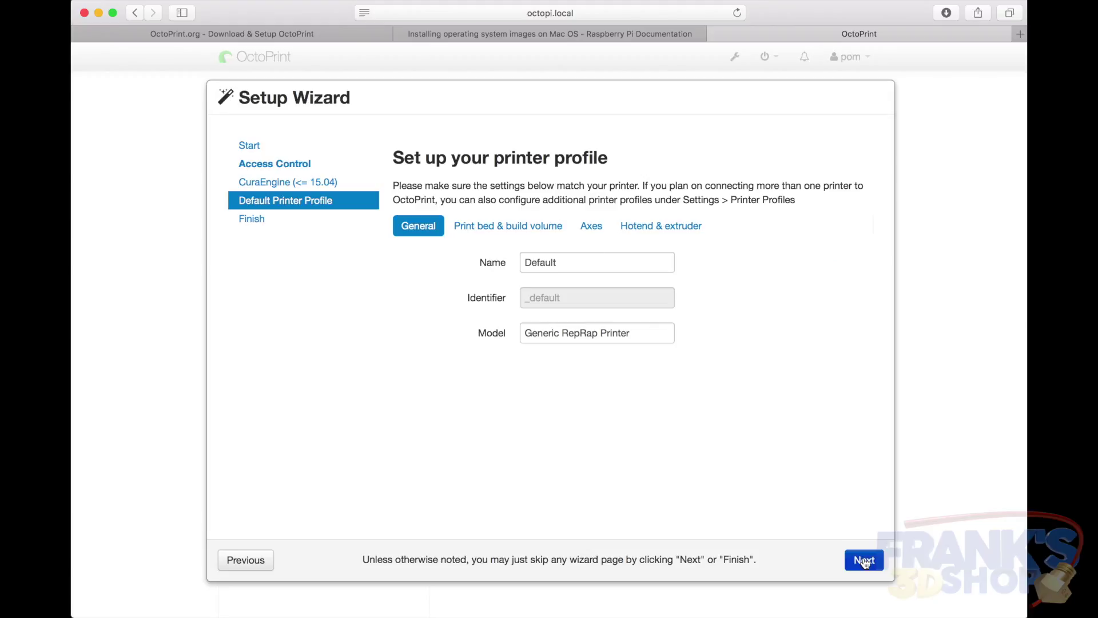
{"action": "double_click", "coordinate": [609, 268]}
{"action": "type", "text": "New3DPrinter"}
{"action": "left_click", "coordinate": [865, 562]}
{"action": "left_click", "coordinate": [866, 564]}
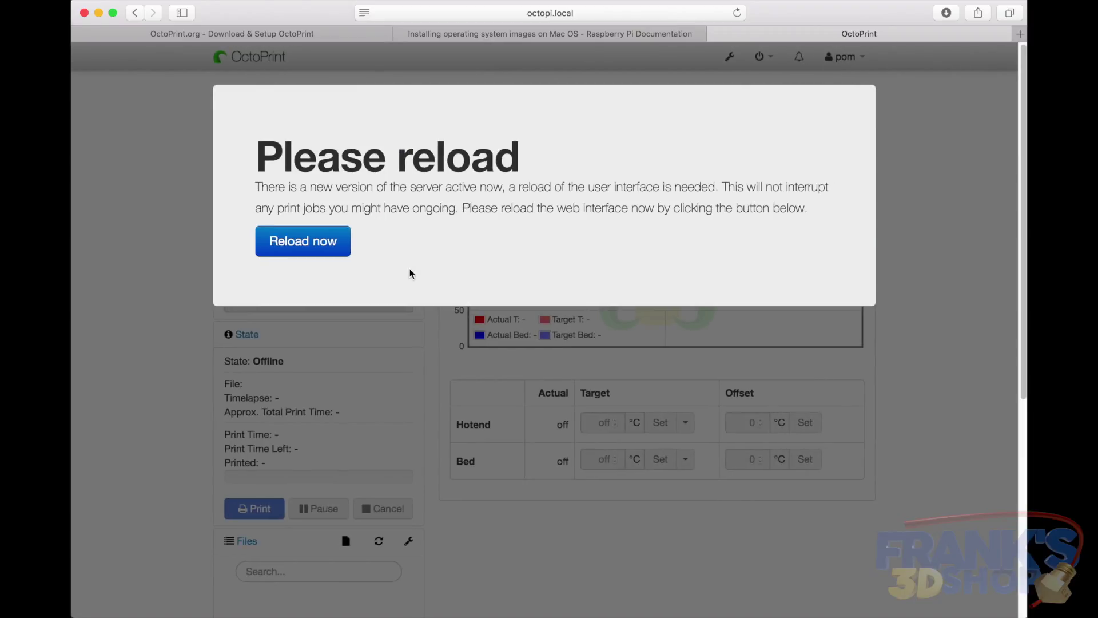
Reload the interface, install the OctoPrint 1.3.6 update, and reload Safari after the restart
{"action": "left_click", "coordinate": [319, 242]}
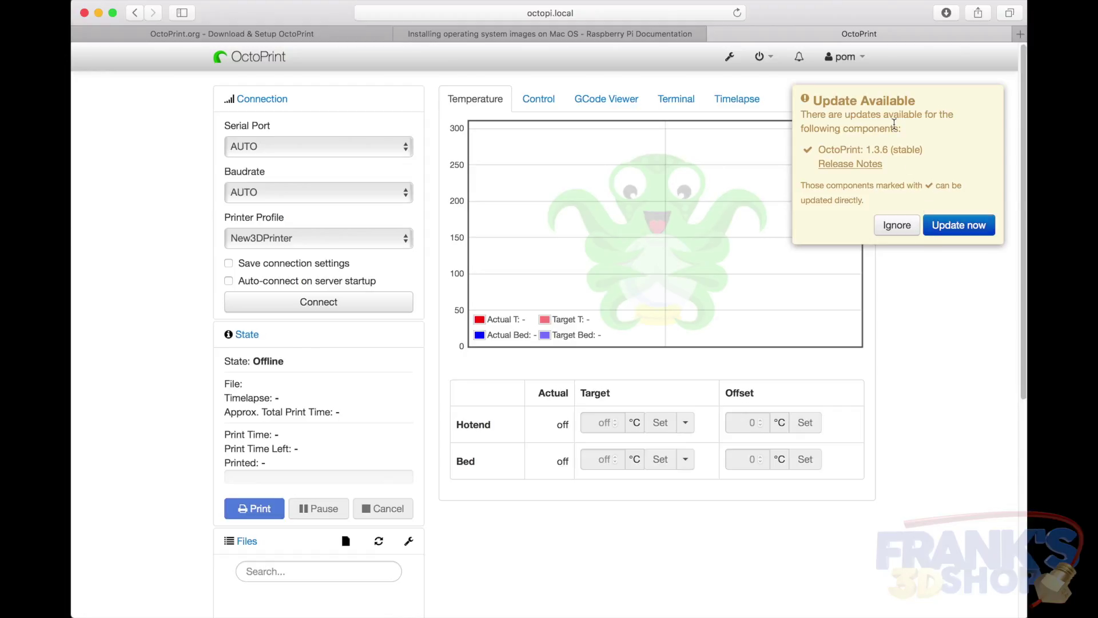
{"action": "left_click", "coordinate": [961, 231]}
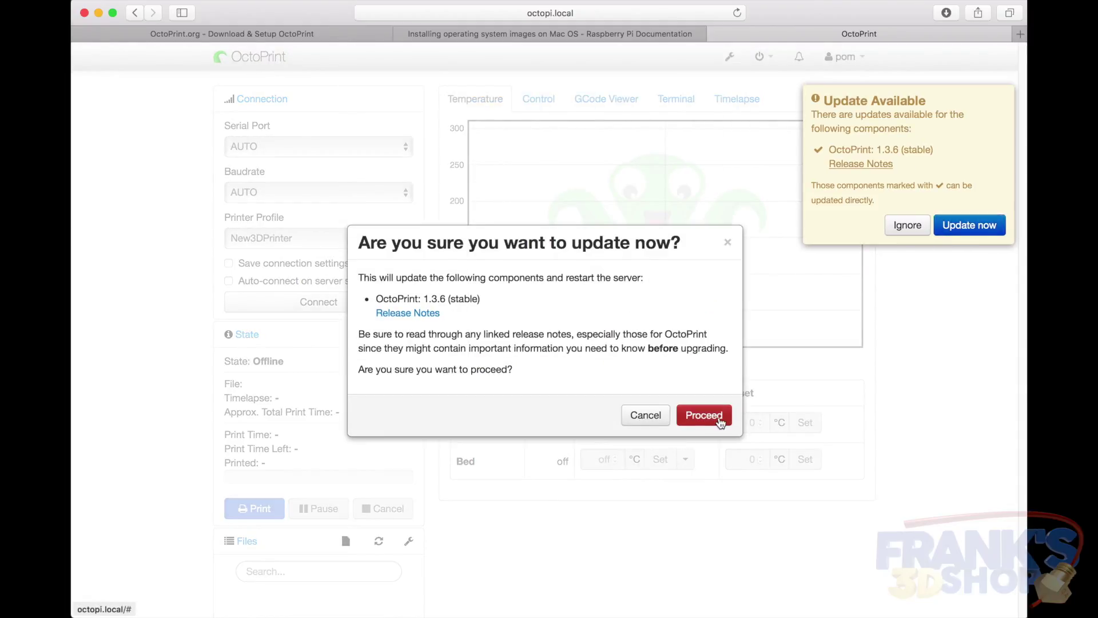
{"action": "left_click", "coordinate": [704, 414]}
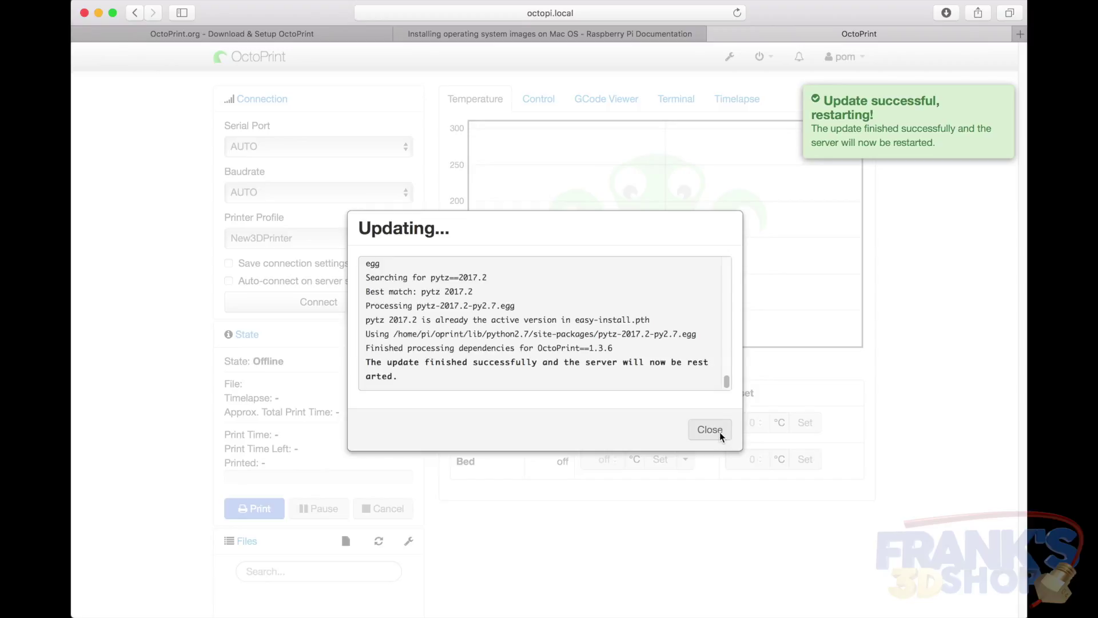
{"action": "left_click", "coordinate": [737, 13]}
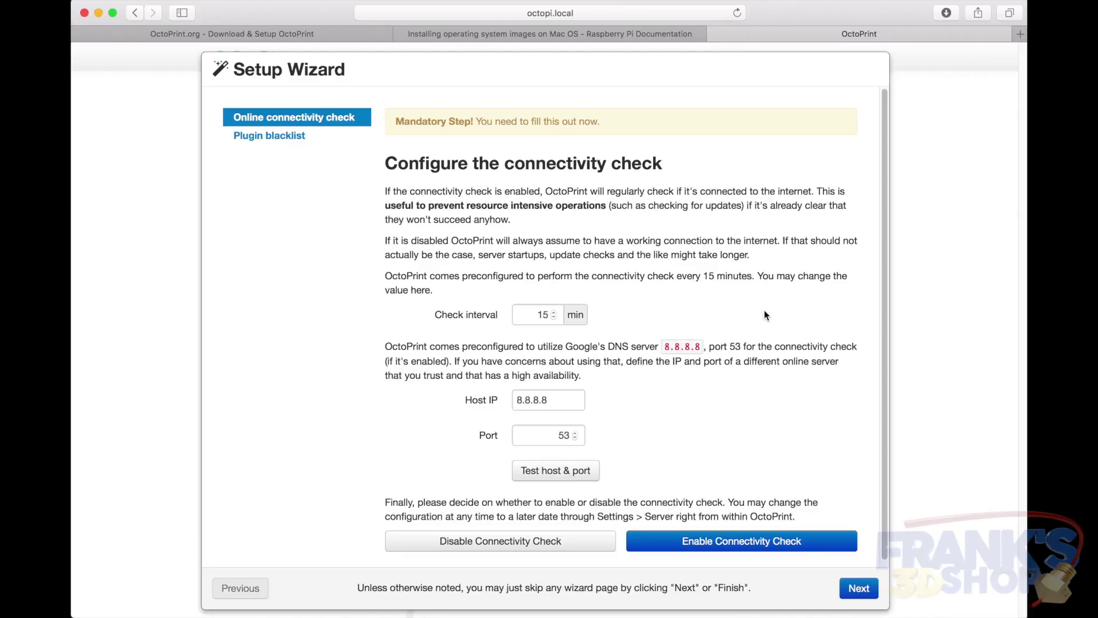
In the Setup Wizard, enable the connectivity check (8.8.8.8, port 53) and plugin blacklist processing, then finish
{"action": "scroll", "coordinate": [764, 310], "scroll_direction": "down", "scroll_amount": 1}
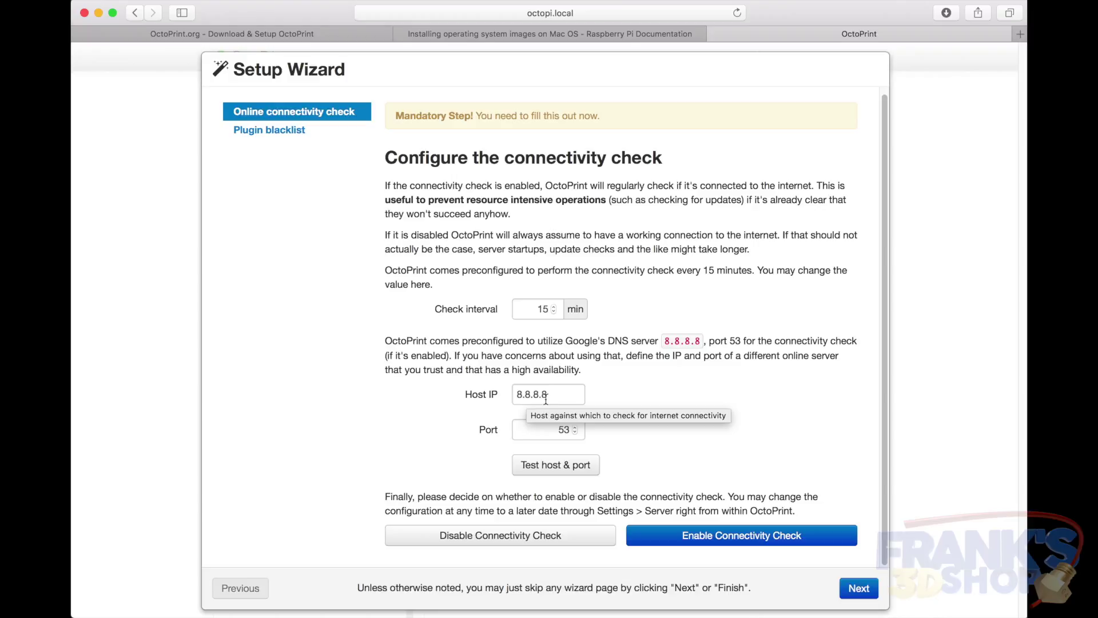
{"action": "left_click", "coordinate": [791, 538]}
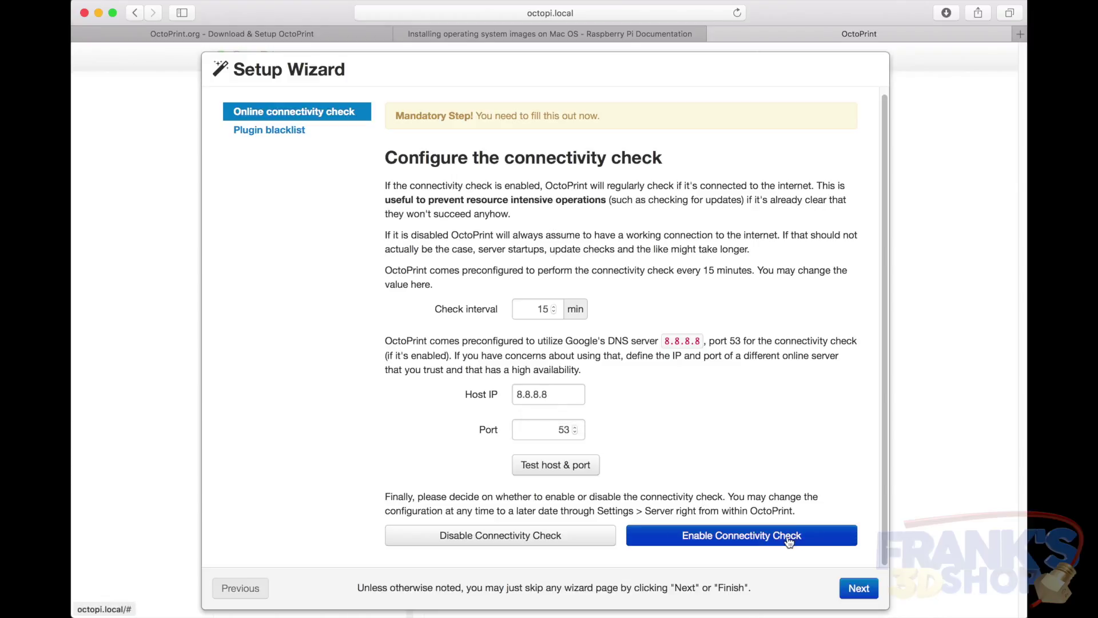
{"action": "left_click", "coordinate": [859, 588]}
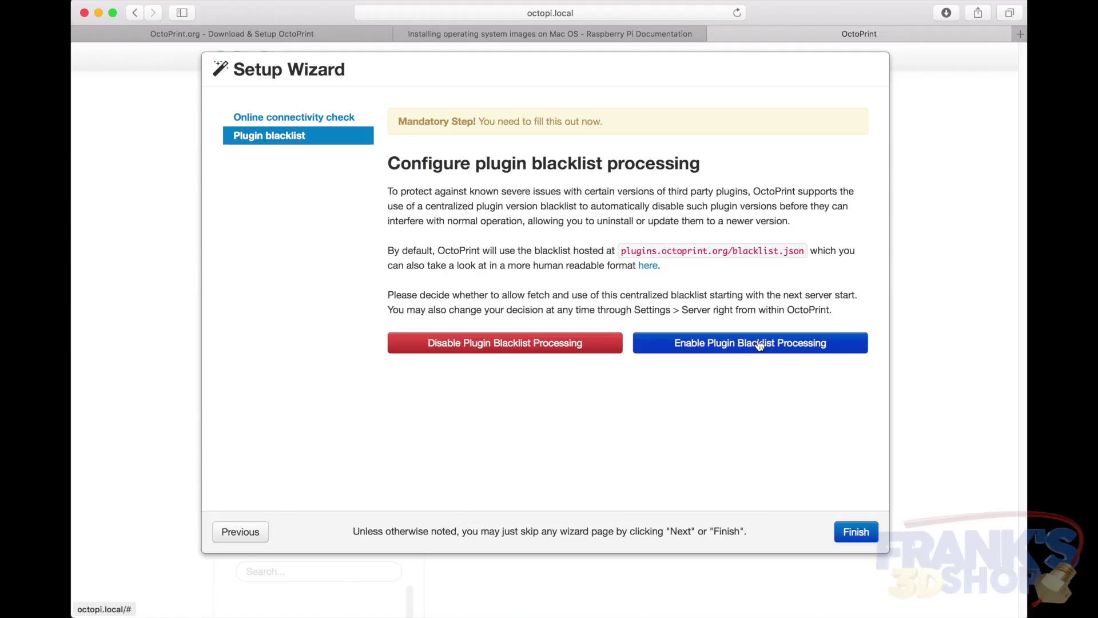
{"action": "left_click", "coordinate": [759, 343]}
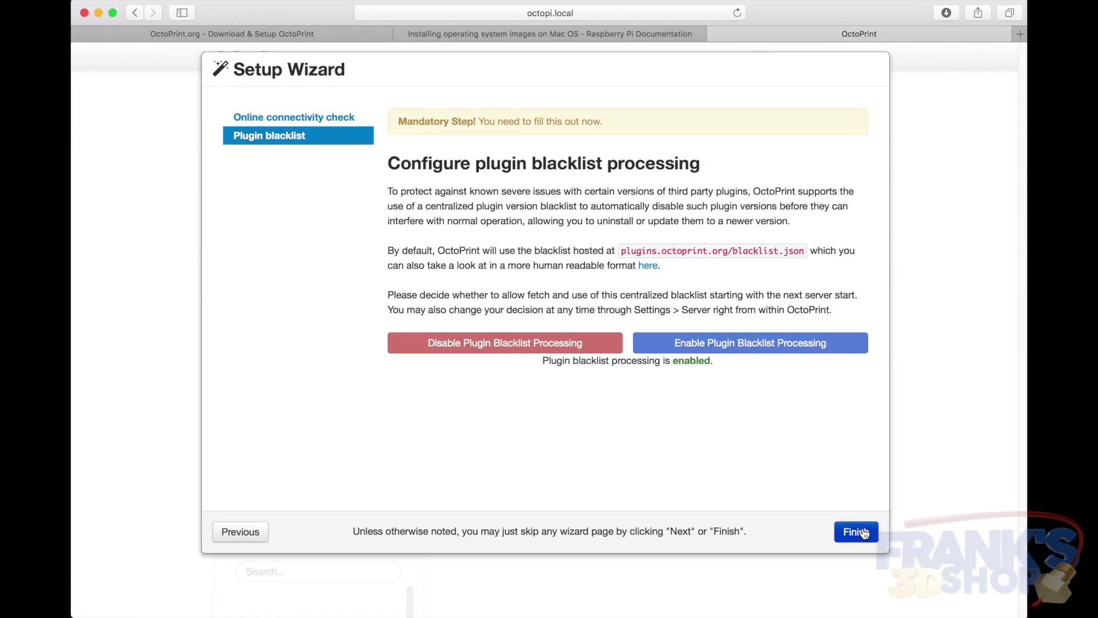
{"action": "left_click", "coordinate": [864, 532]}
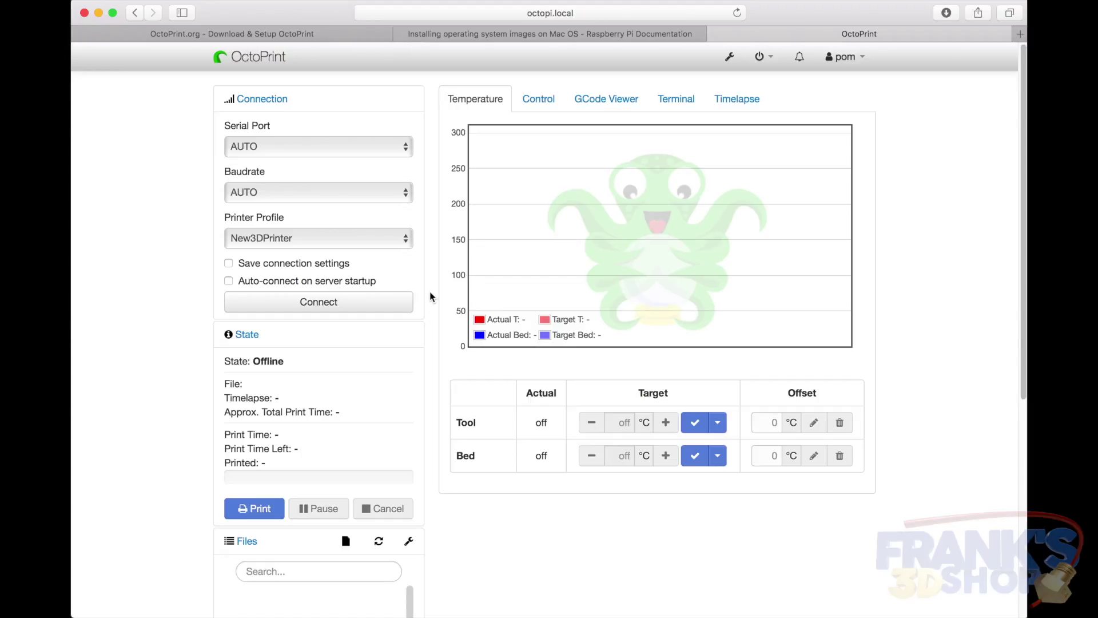
Connect to the printer, check the Terminal log, then return to the Temperature graph
{"action": "left_click", "coordinate": [357, 308]}
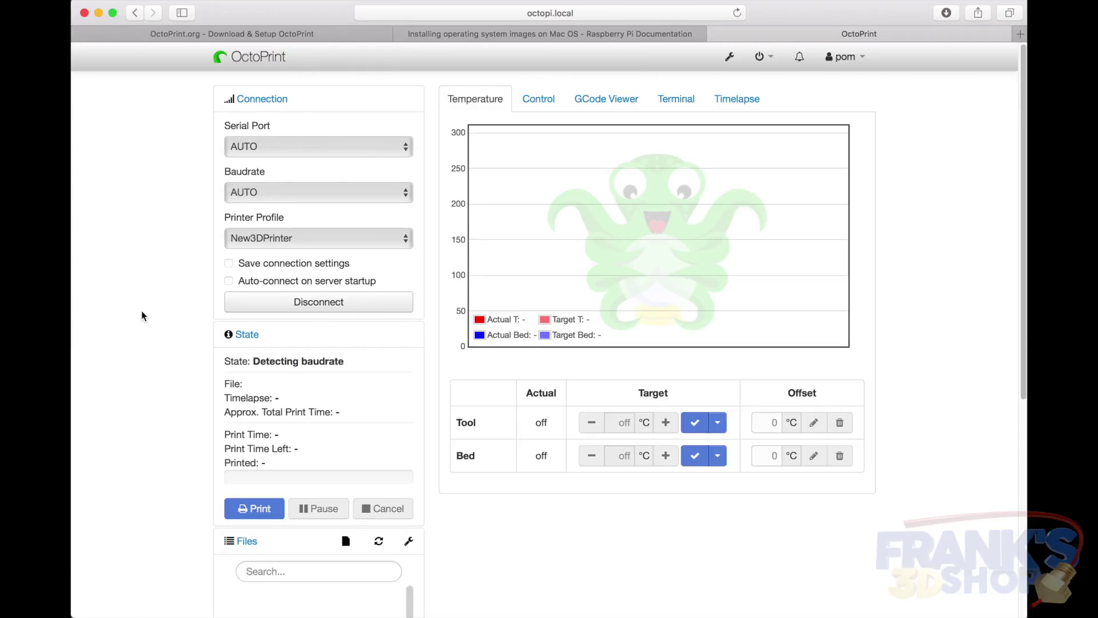
{"action": "left_click", "coordinate": [685, 101]}
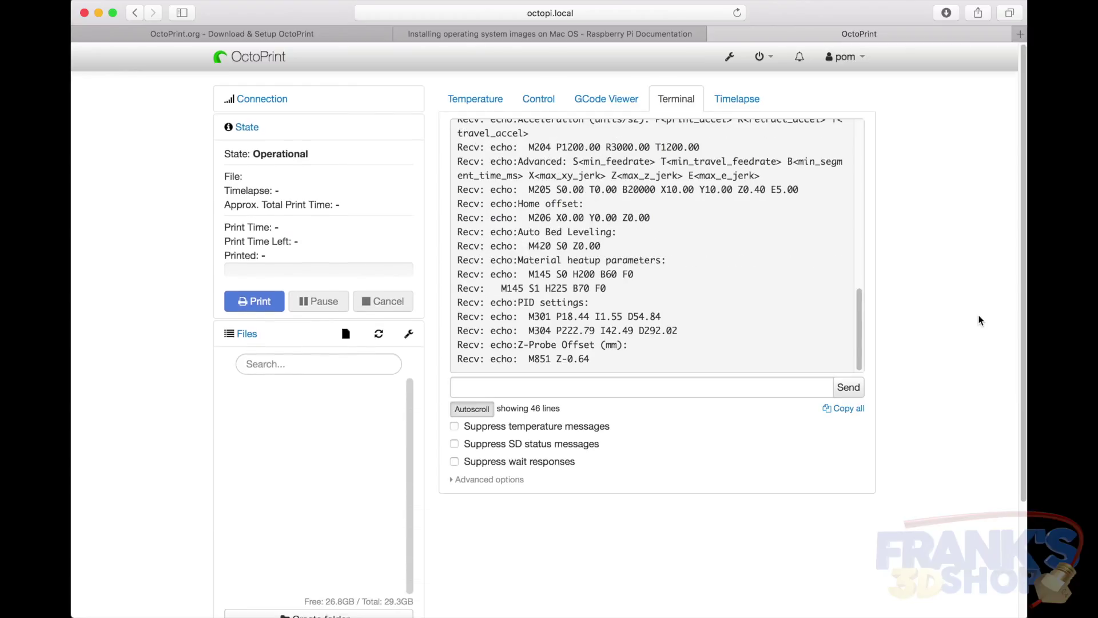
{"action": "left_click", "coordinate": [476, 100]}
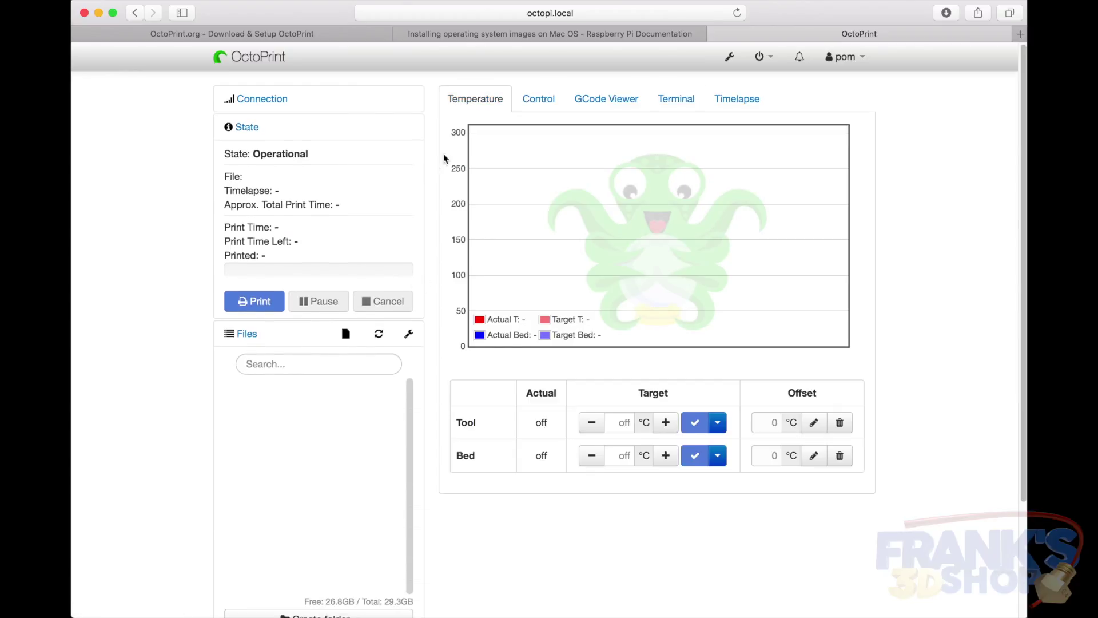
In the Control tab, jog the print head back and forth along Y
{"action": "left_click", "coordinate": [539, 112]}
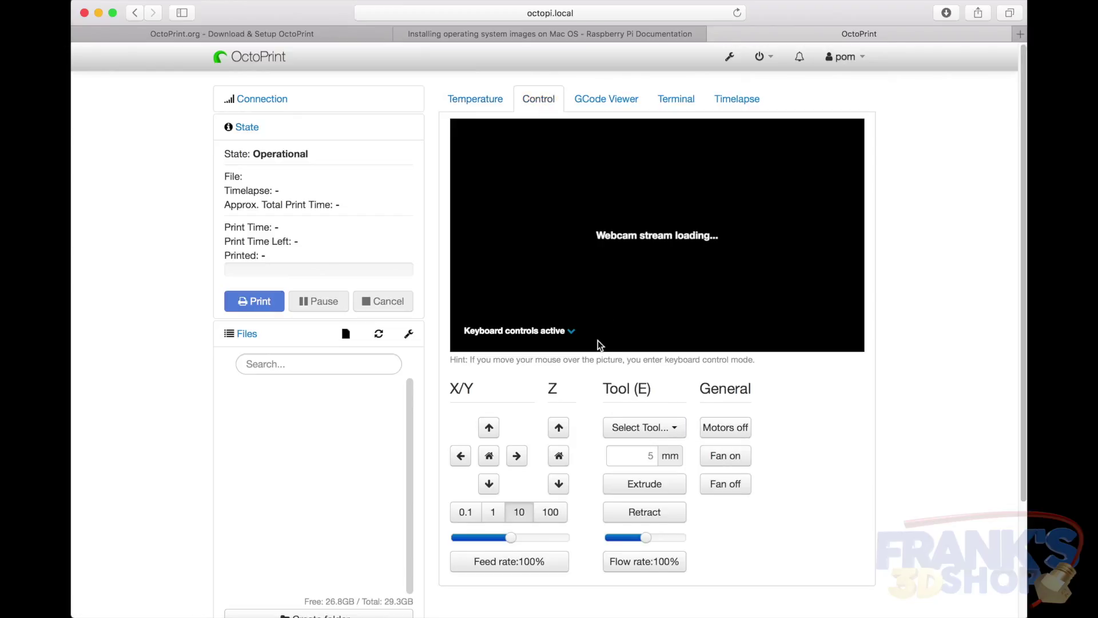
{"action": "left_click", "coordinate": [489, 428]}
{"action": "left_click", "coordinate": [489, 484]}
{"action": "left_click", "coordinate": [489, 427]}
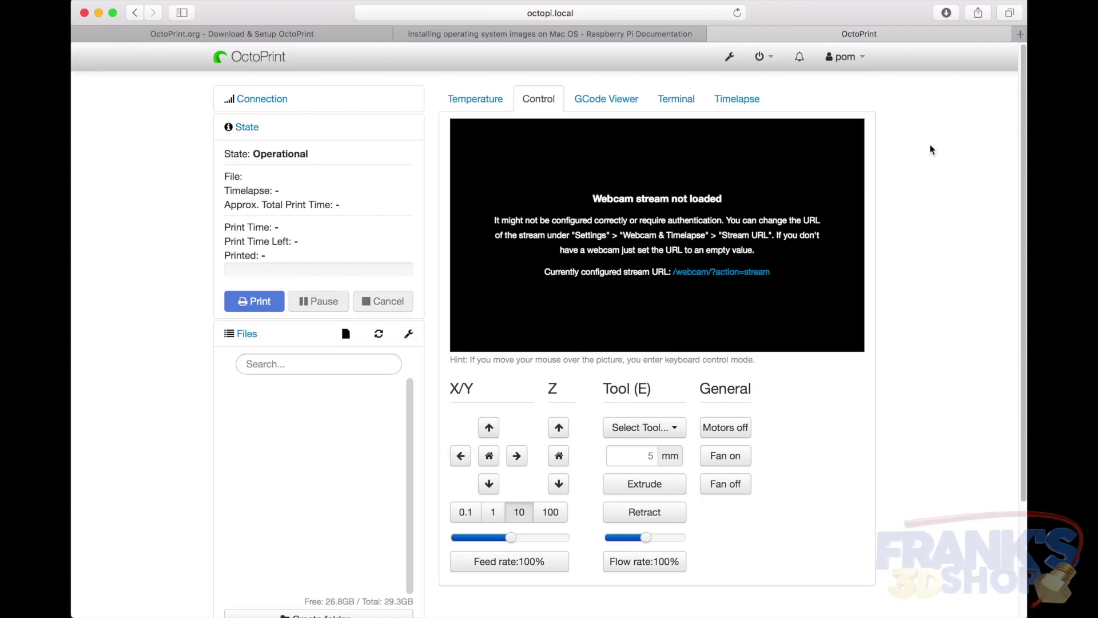
{"action": "mouse_move", "coordinate": [650, 205]}
{"action": "scroll", "coordinate": [162, 568], "scroll_direction": "down", "scroll_amount": 3}
Upload H3_3DBenchy.gcode from 3D Printing > Gcode files and load it for printing
{"action": "left_click", "coordinate": [269, 522]}
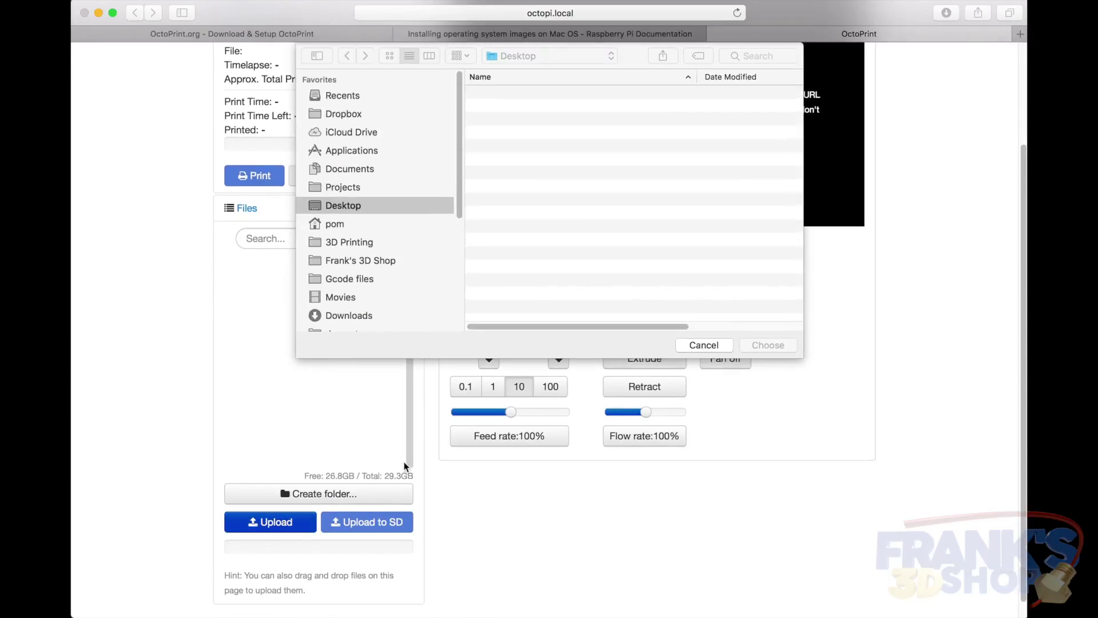
{"action": "left_click", "coordinate": [354, 242]}
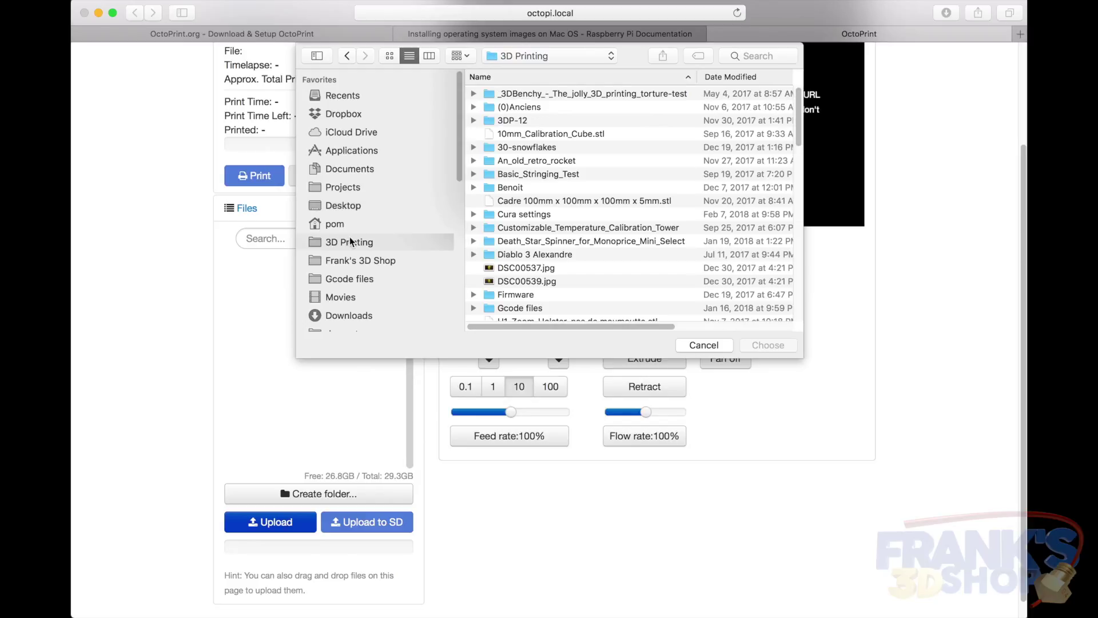
{"action": "left_click", "coordinate": [349, 279]}
{"action": "scroll", "coordinate": [551, 286], "scroll_direction": "down", "scroll_amount": 10}
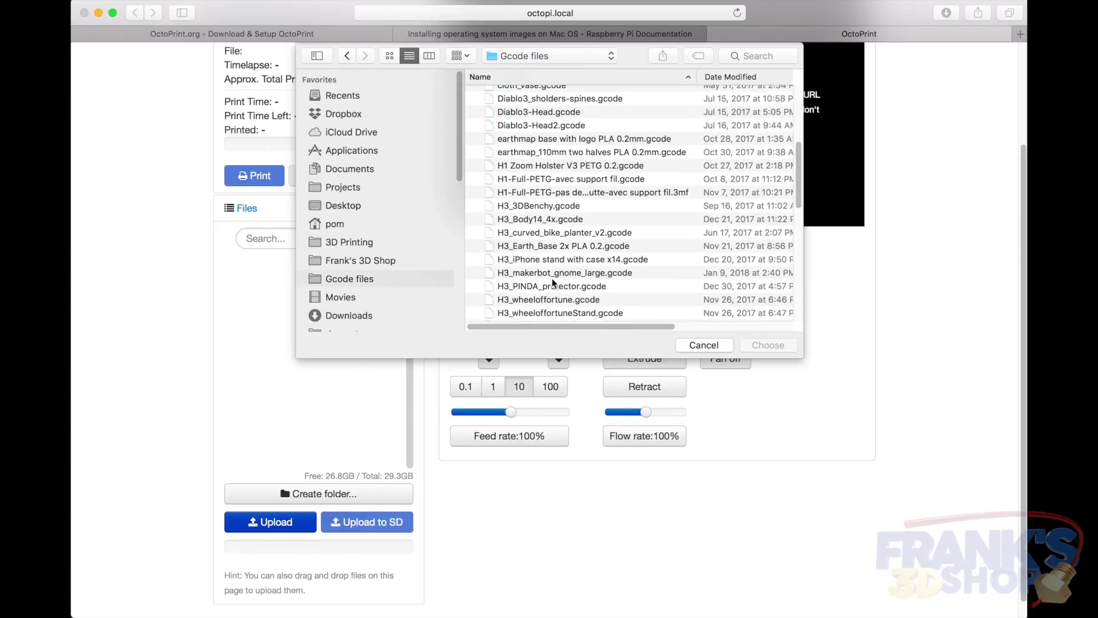
{"action": "double_click", "coordinate": [539, 205]}
{"action": "scroll", "coordinate": [215, 351], "scroll_direction": "up", "scroll_amount": 5}
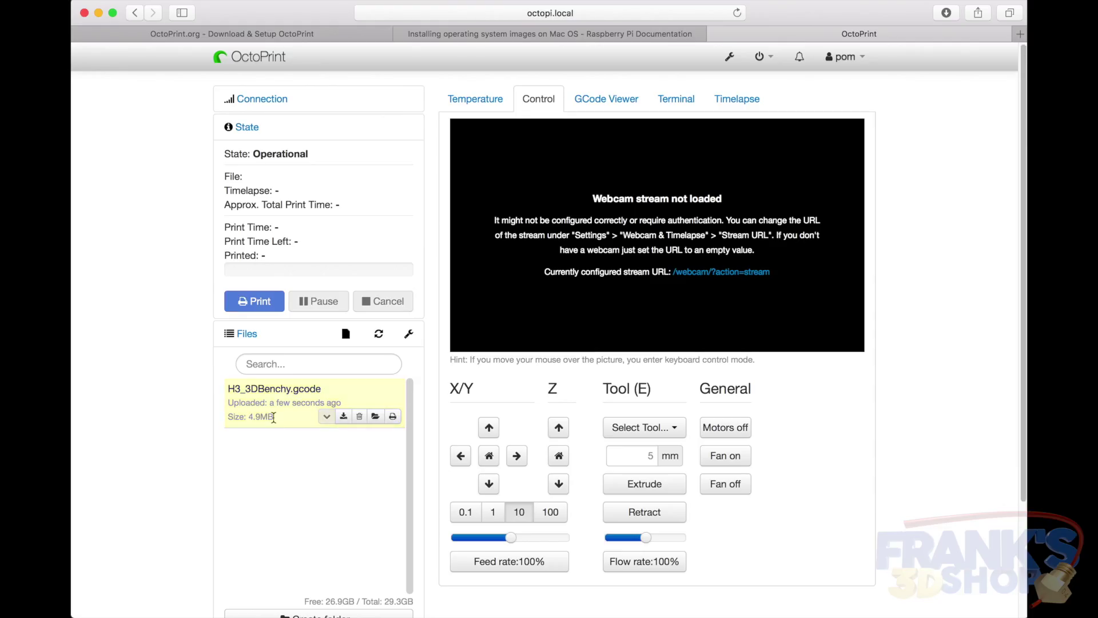
{"action": "scroll", "coordinate": [887, 349], "scroll_direction": "down", "scroll_amount": 3}
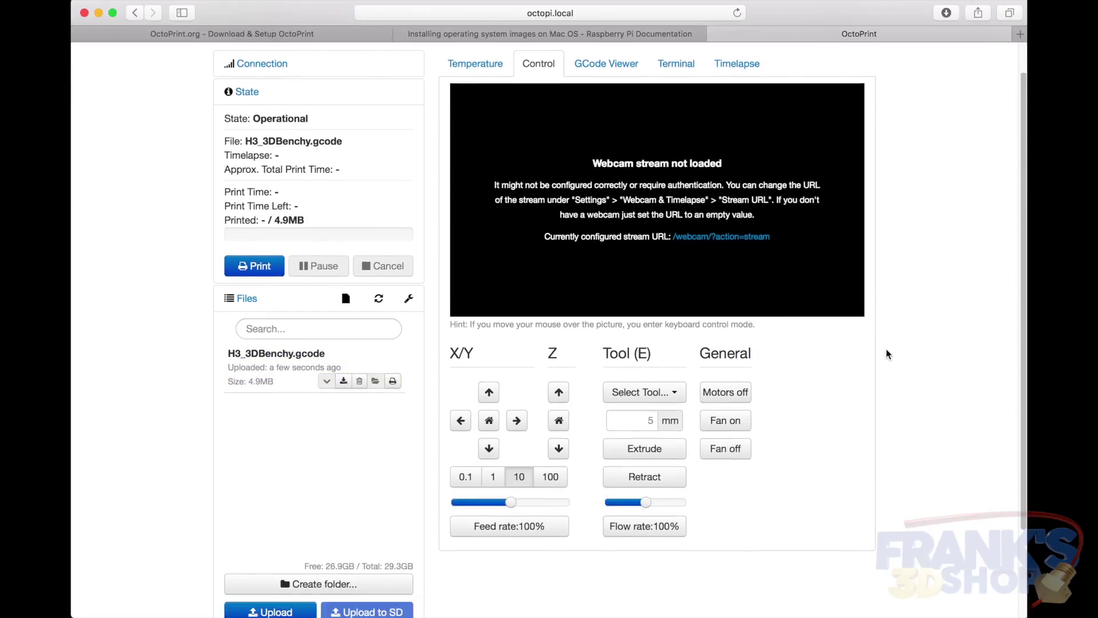
{"action": "scroll", "coordinate": [886, 499], "scroll_direction": "up", "scroll_amount": 3}
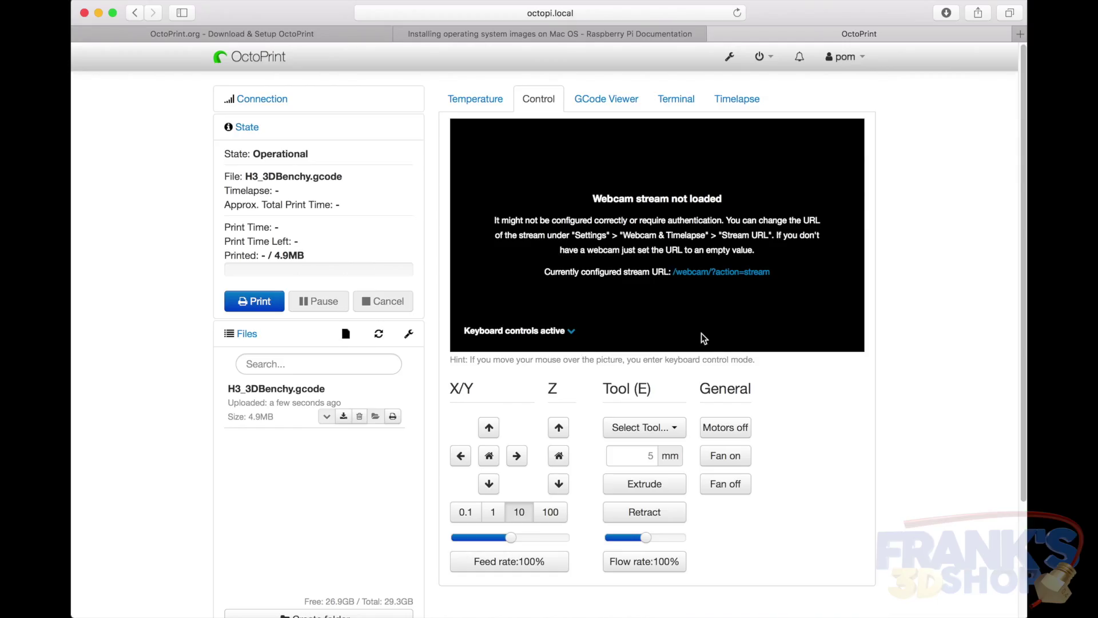
{"action": "left_click", "coordinate": [730, 63]}
In Settings, go from Serial Connection to the API page and select the entire API key
{"action": "left_click", "coordinate": [269, 438]}
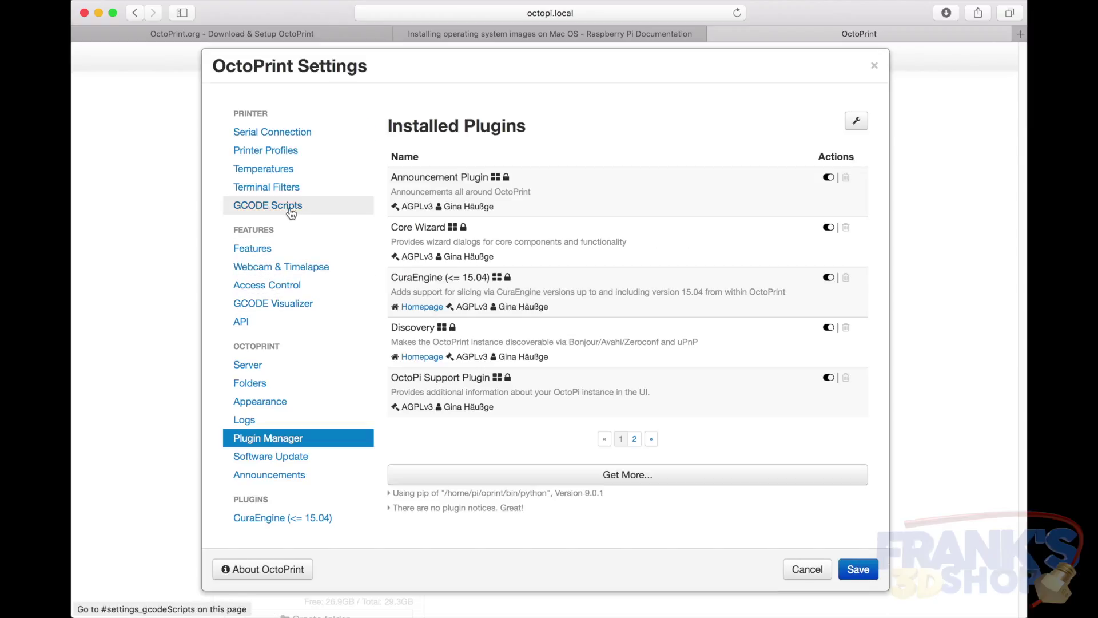
{"action": "left_click", "coordinate": [292, 132]}
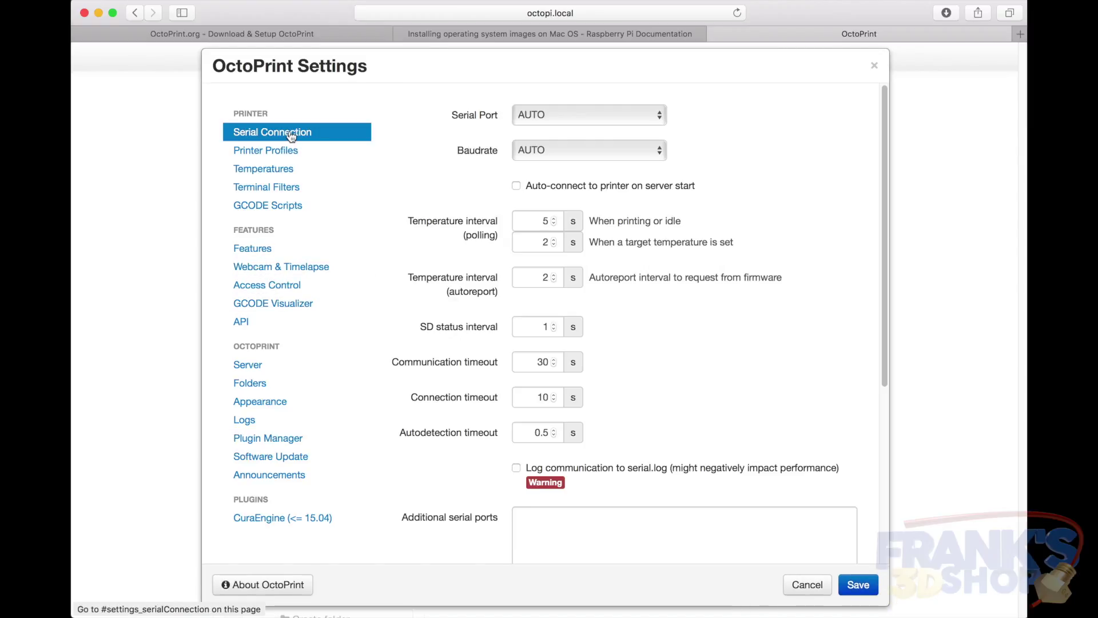
{"action": "left_click", "coordinate": [241, 322]}
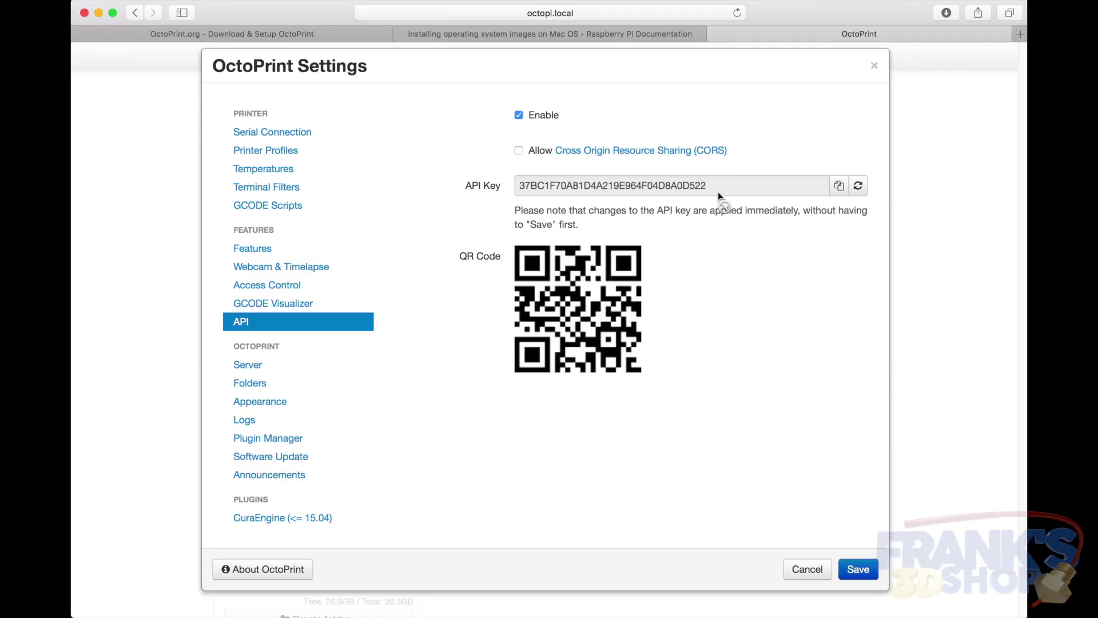
{"action": "left_click_drag", "start_coordinate": [718, 184], "coordinate": [516, 185]}
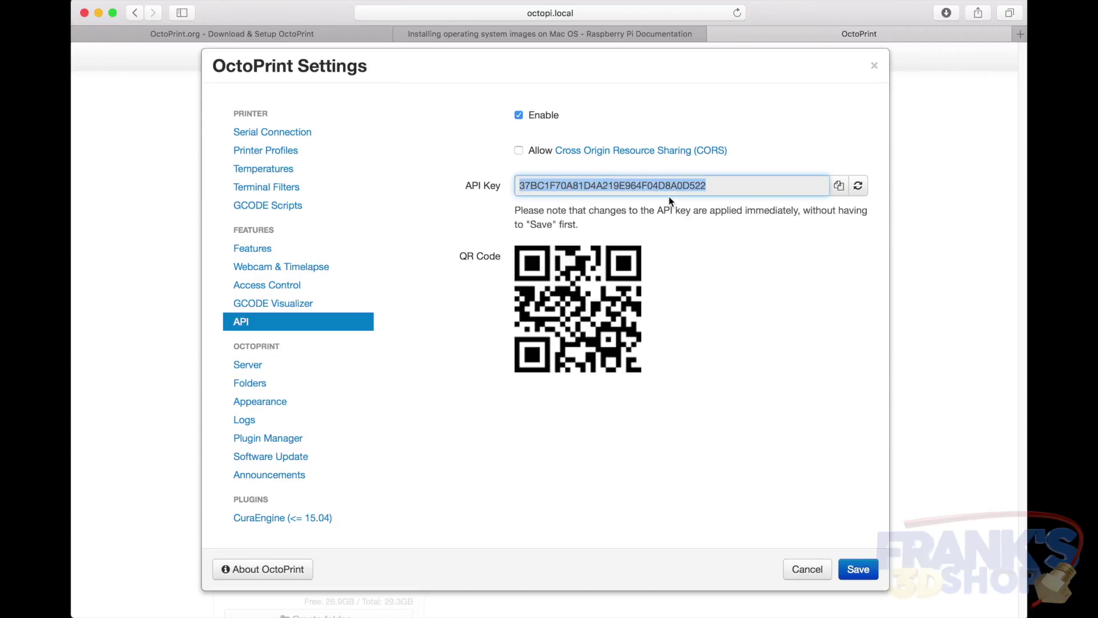